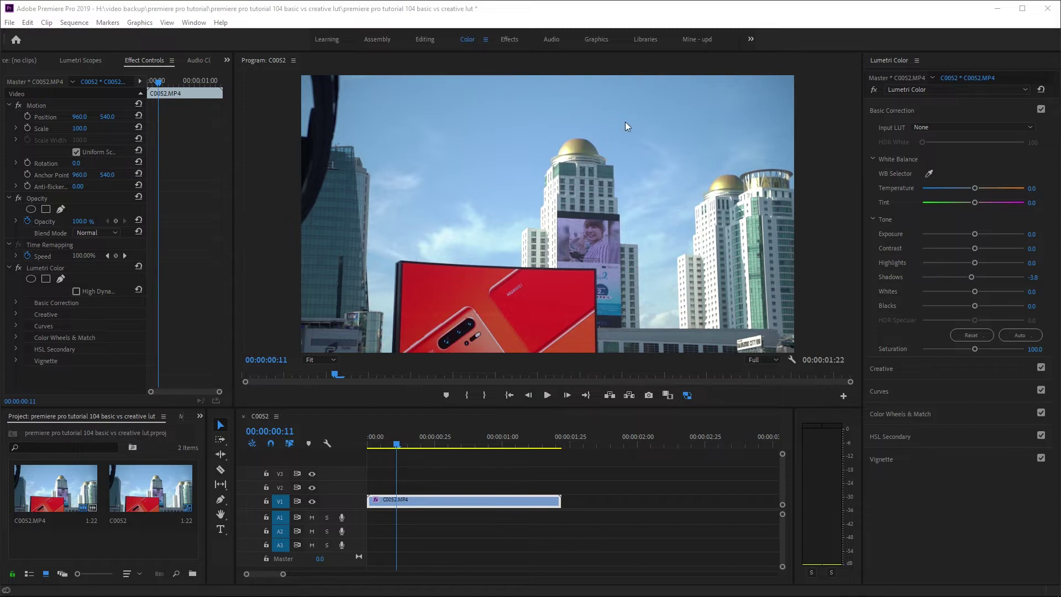
- Compare the settings offered by the Basic Correction and Creative sections of Lumetri Color
click(920, 110)
click(920, 110)
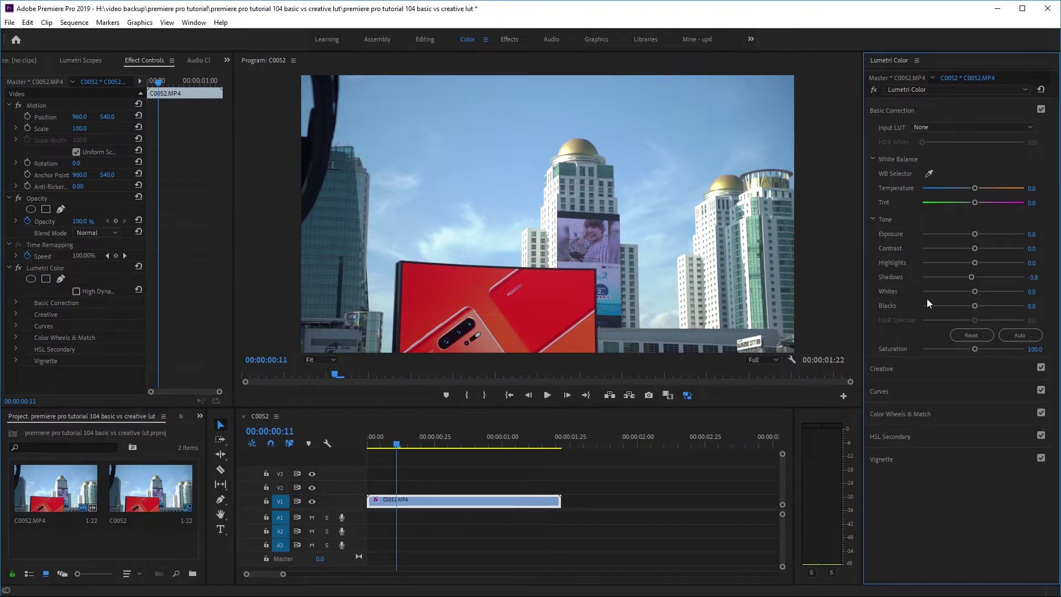
click(903, 368)
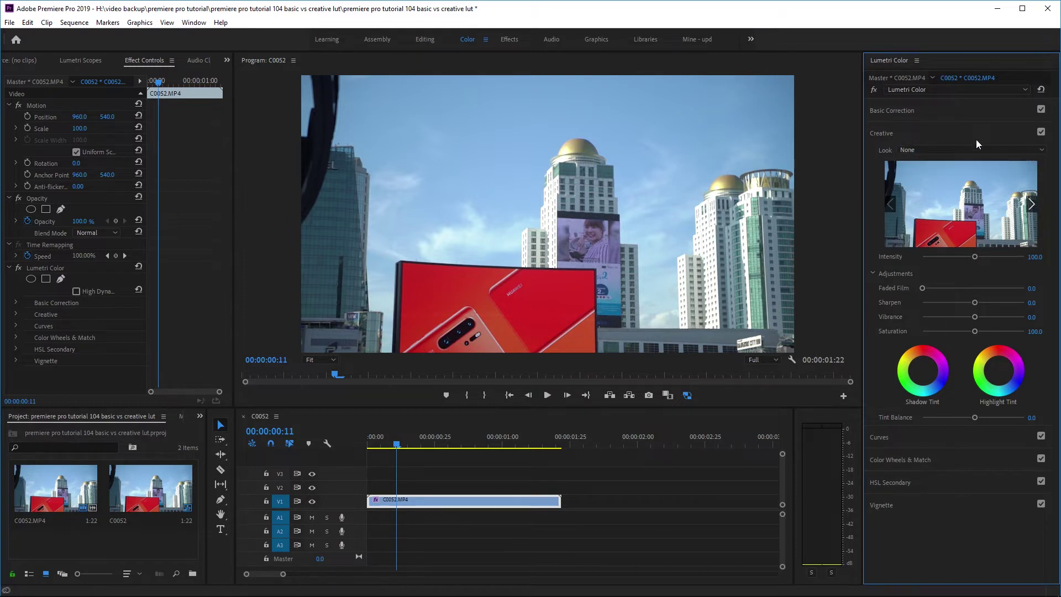
click(913, 112)
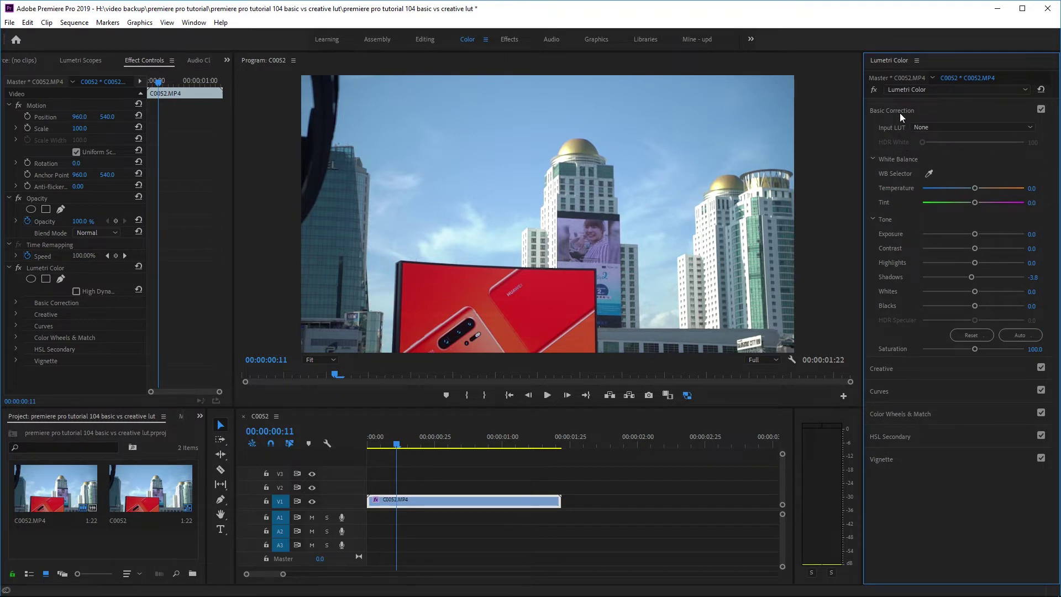
click(899, 113)
click(899, 133)
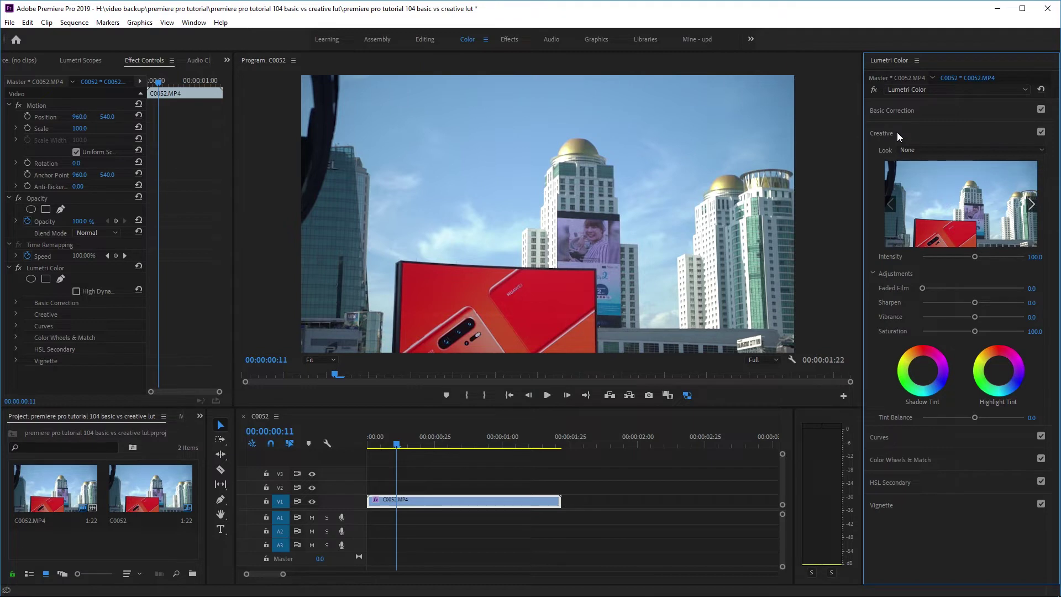
click(892, 109)
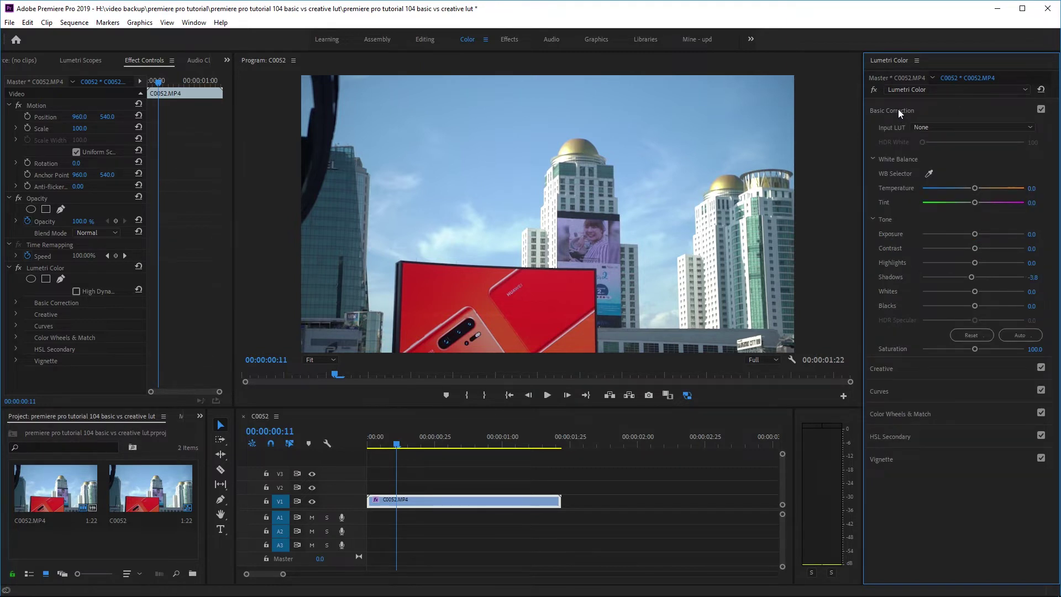
- Load the SLog3SGamut3.CineToCine+709 CUBE file from the Desktop as the Basic Correction input LUT
click(933, 126)
click(945, 160)
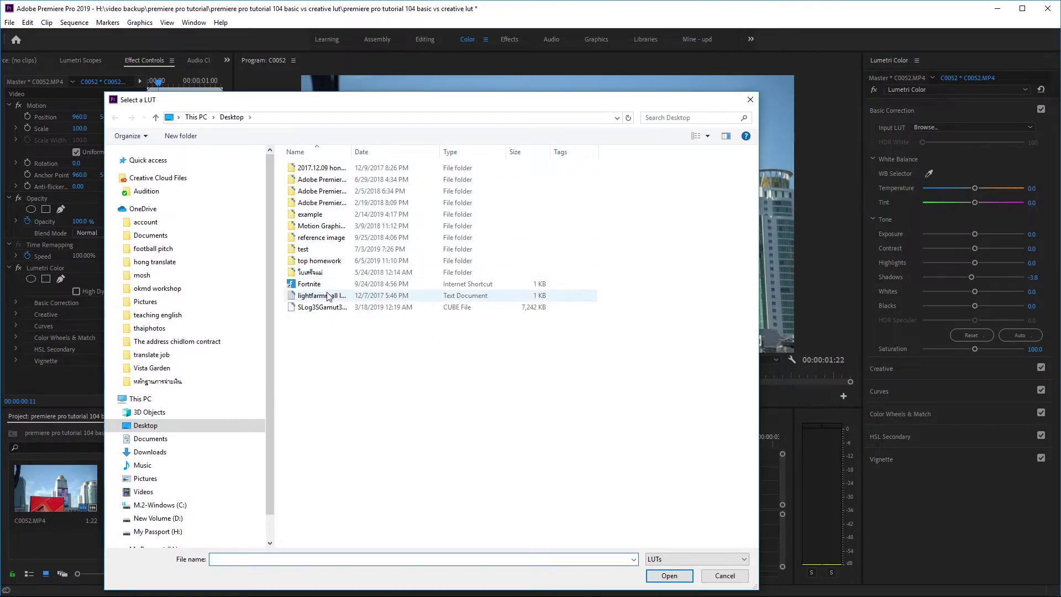
double_click(321, 304)
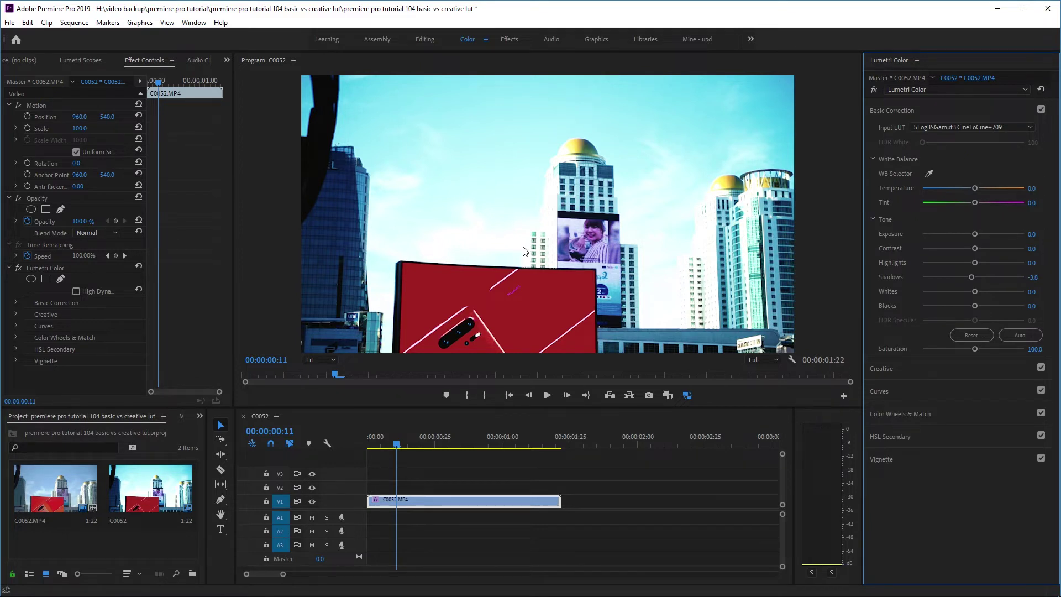
- Inspect the sky and buildings at 200% preview magnification, comparing the image with Basic Correction disabled and enabled
click(334, 360)
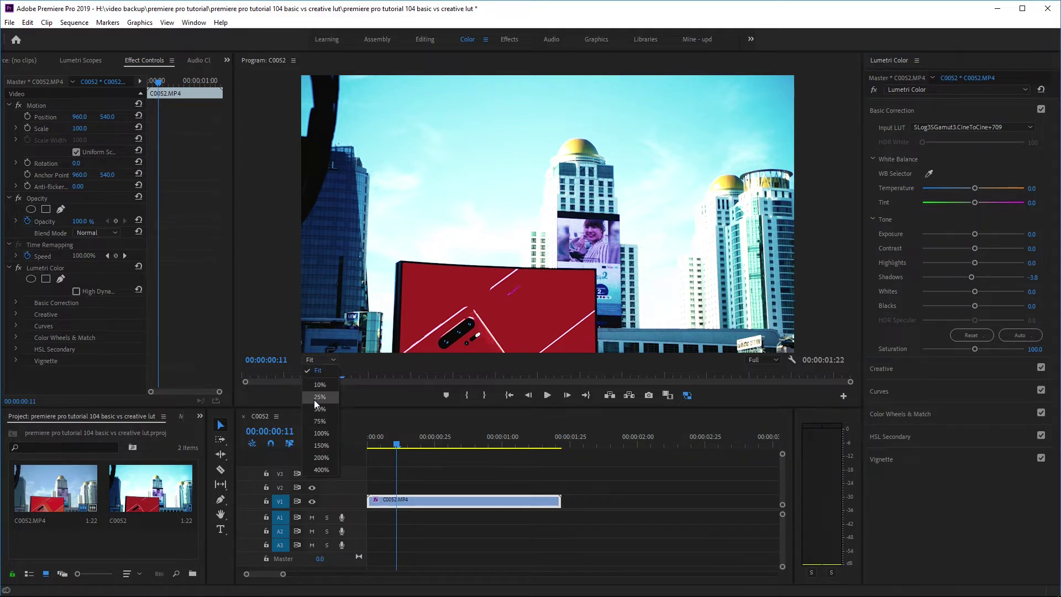
click(333, 458)
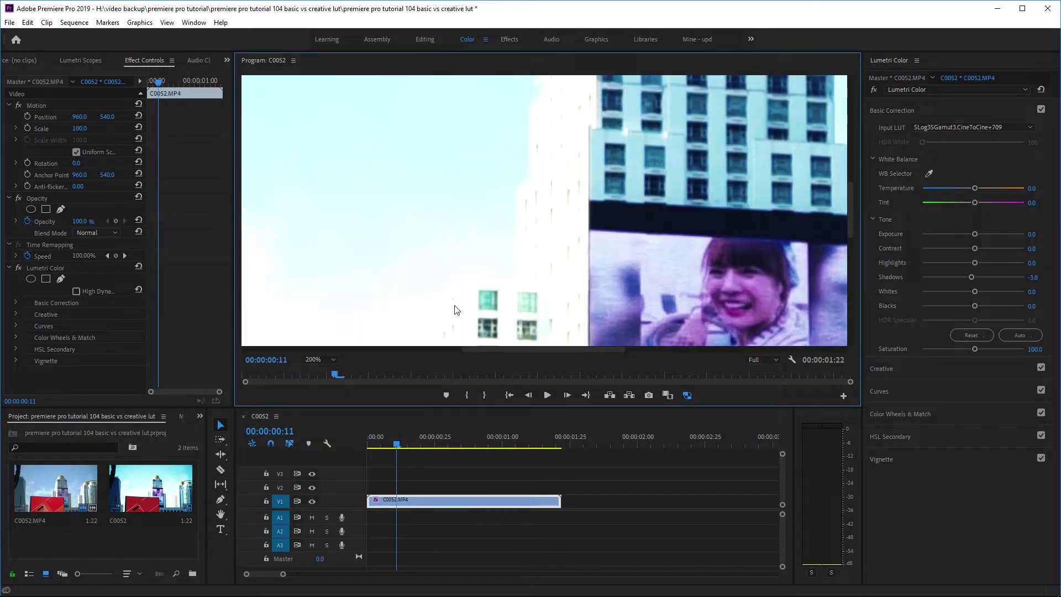
drag(850, 226, 853, 254)
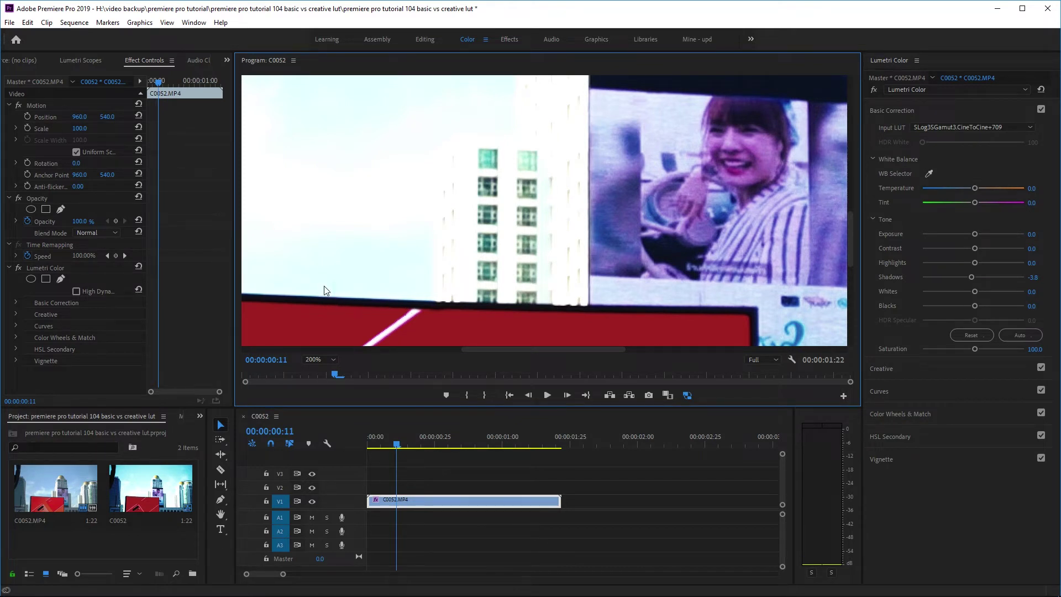
click(1042, 111)
click(1042, 110)
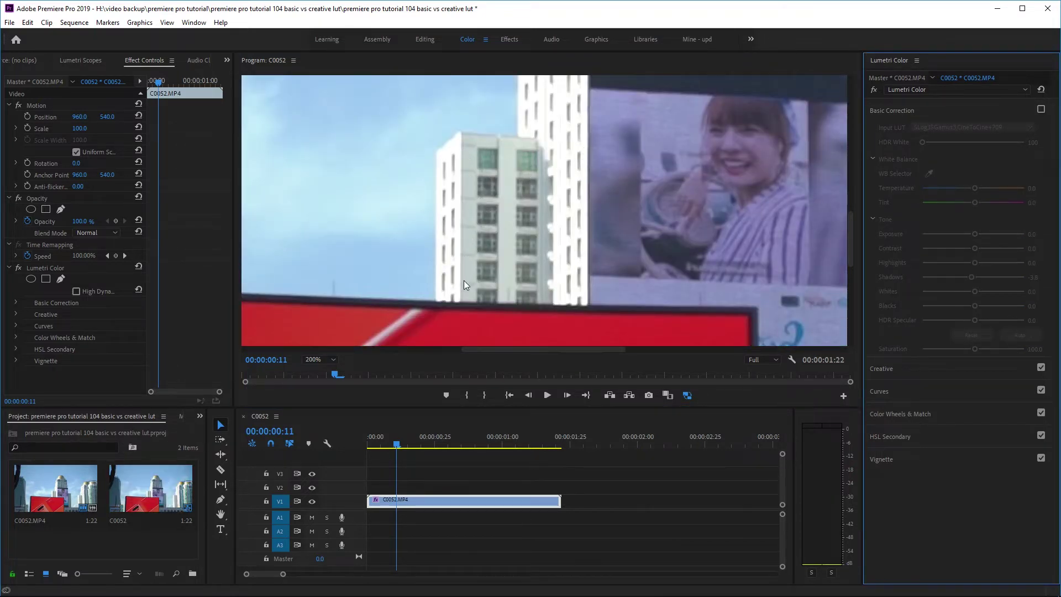
click(1040, 110)
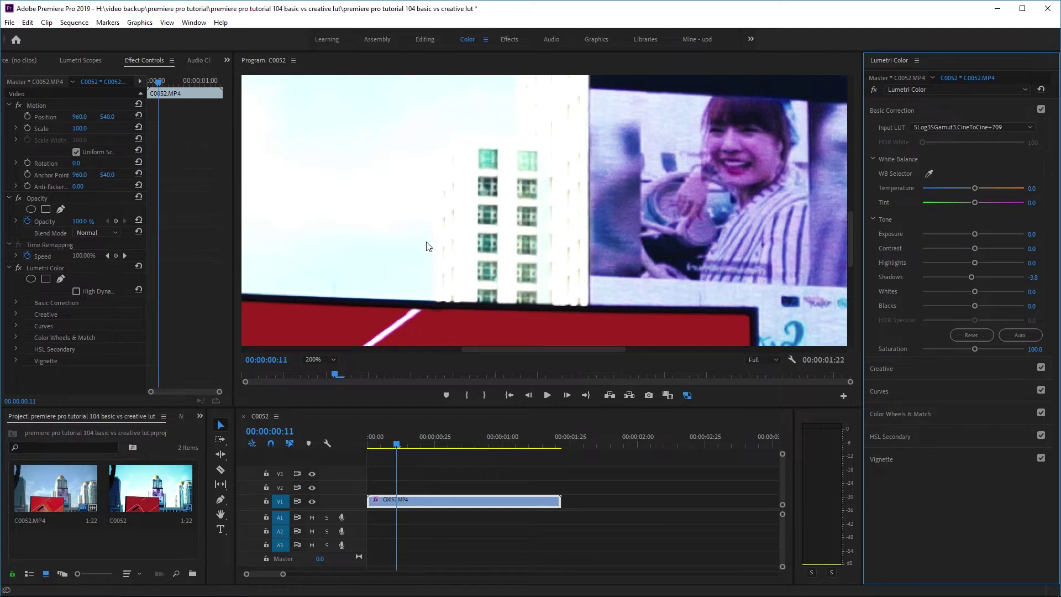
- Try to recover the bright areas by lowering exposure and reducing highlights to -79.5, and reset both values
mouse_move(975, 234)
mouse_down()
mouse_move(956, 234)
mouse_move(951, 264)
mouse_move(929, 260)
mouse_move(966, 259)
mouse_move(933, 258)
mouse_move(941, 231)
mouse_move(966, 228)
mouse_up()
double_click(965, 234)
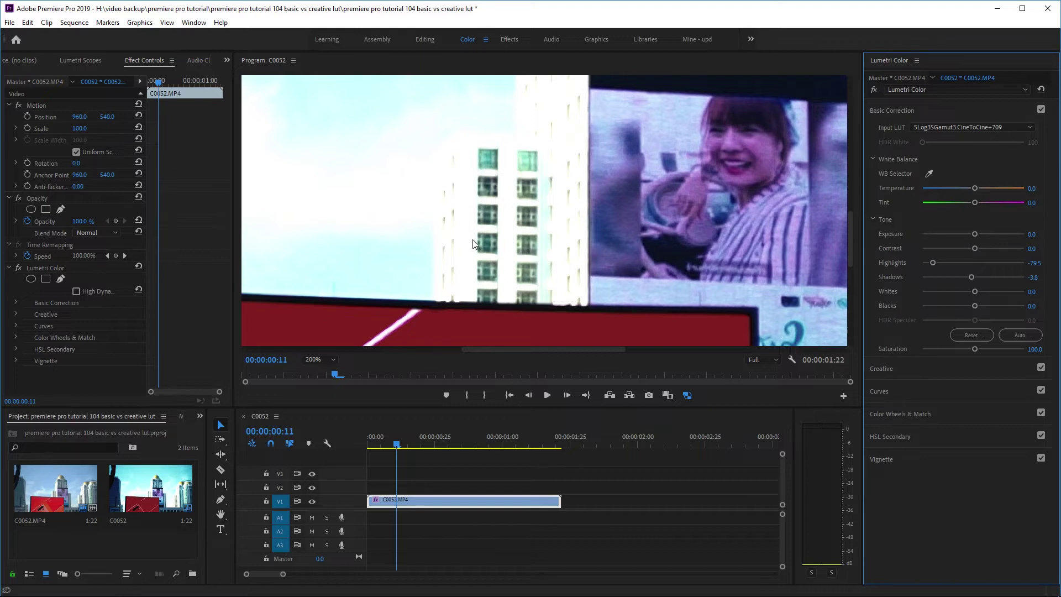
double_click(933, 262)
- Set the input LUT to None and load SLog3SGamut3.CineToCine+709 as the Creative look instead
click(954, 127)
click(945, 137)
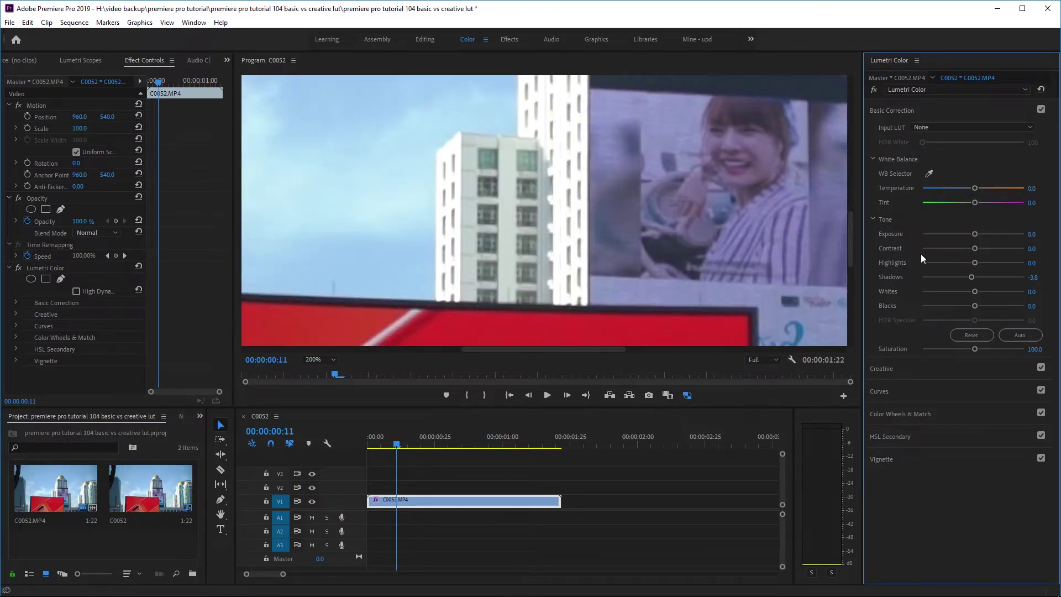
click(897, 366)
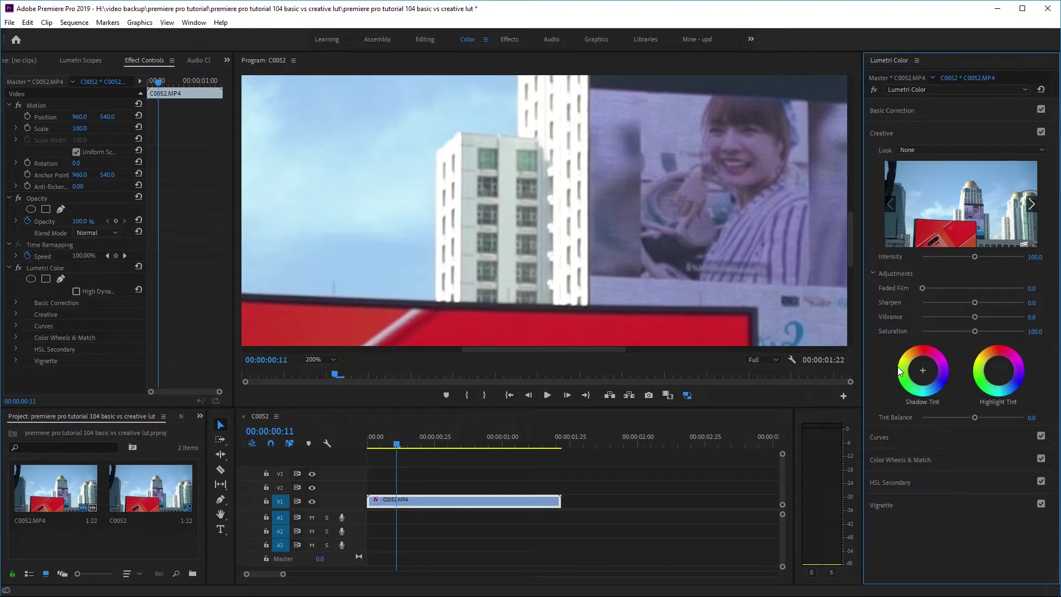
click(927, 147)
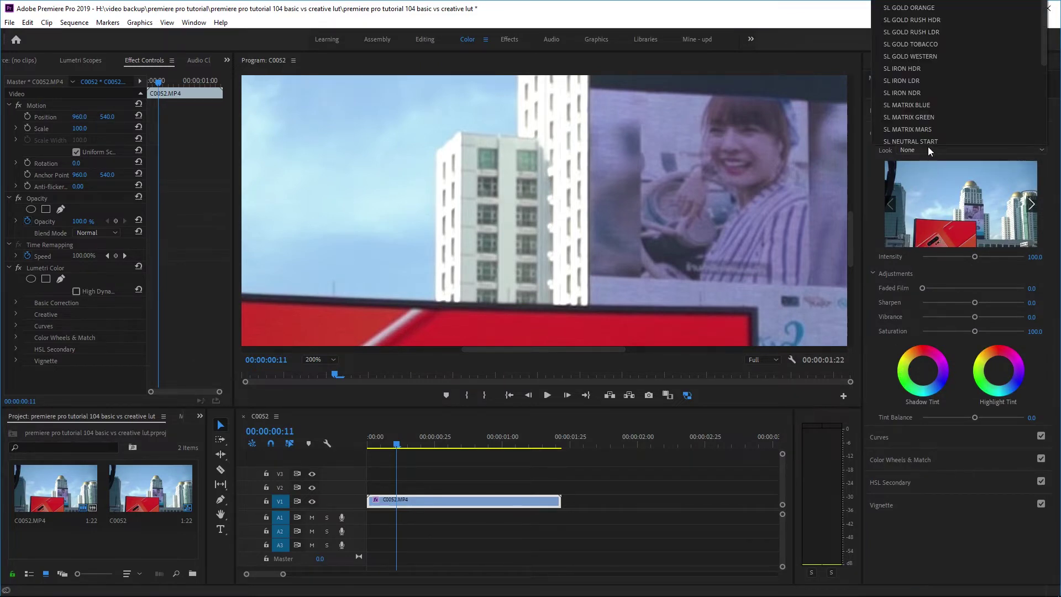
key(Return)
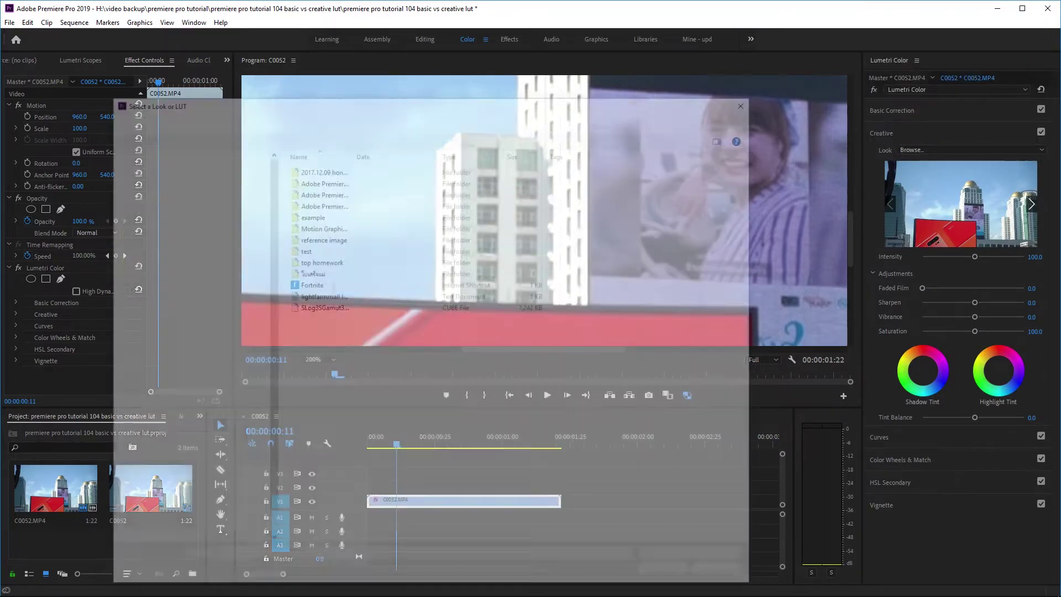
key(Escape)
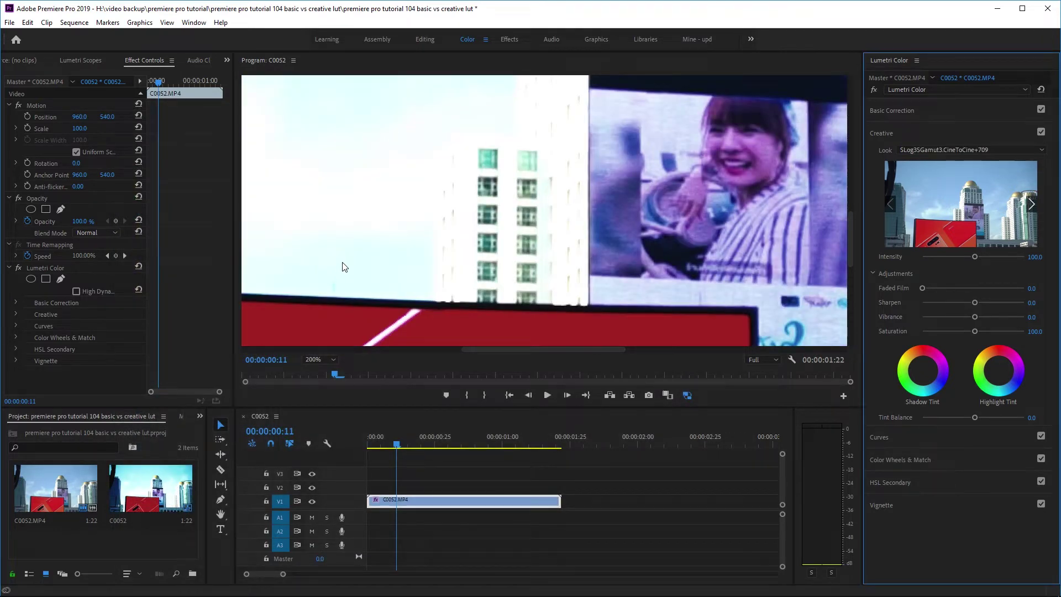
- Lower the Basic Correction exposure to -1.0 and highlights to -60.0 to recover sky and building detail
click(895, 111)
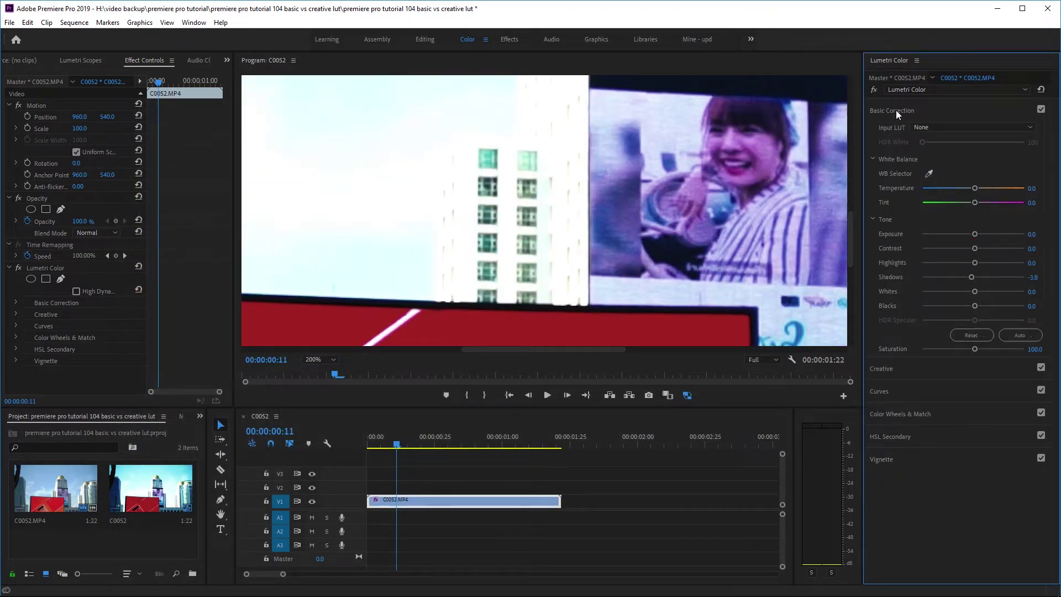
drag(974, 234, 924, 262)
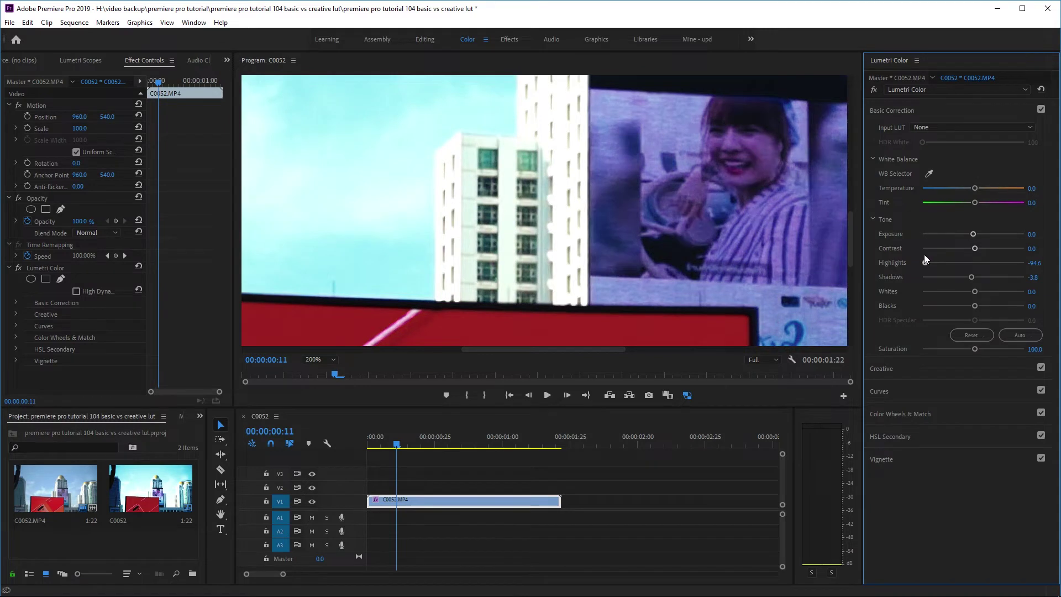
drag(977, 236, 966, 234)
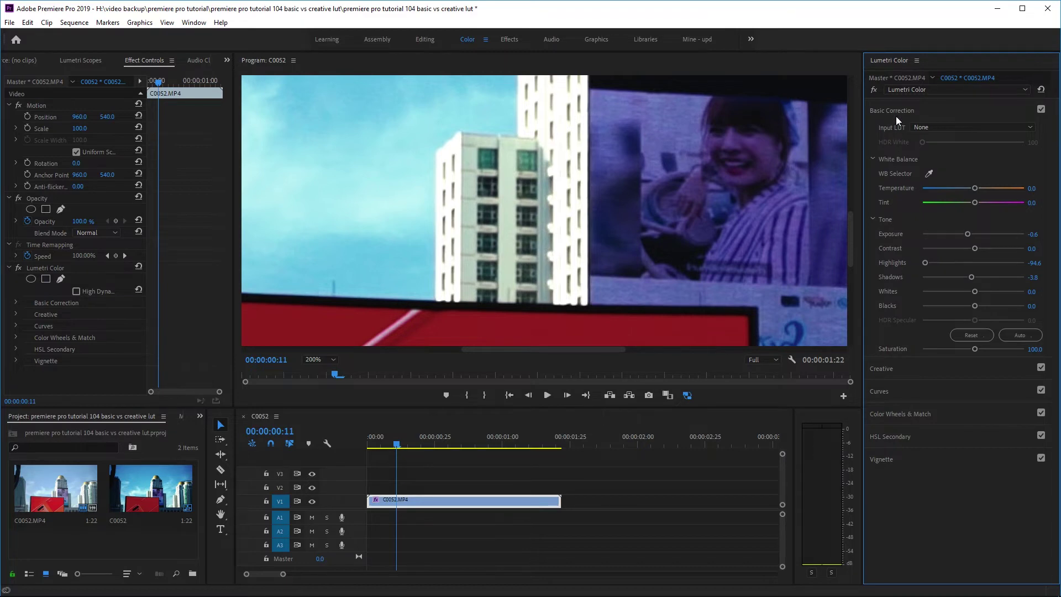
mouse_move(936, 263)
mouse_down()
mouse_move(954, 260)
mouse_move(928, 261)
mouse_move(962, 230)
mouse_move(940, 260)
mouse_move(957, 260)
mouse_move(941, 260)
mouse_up()
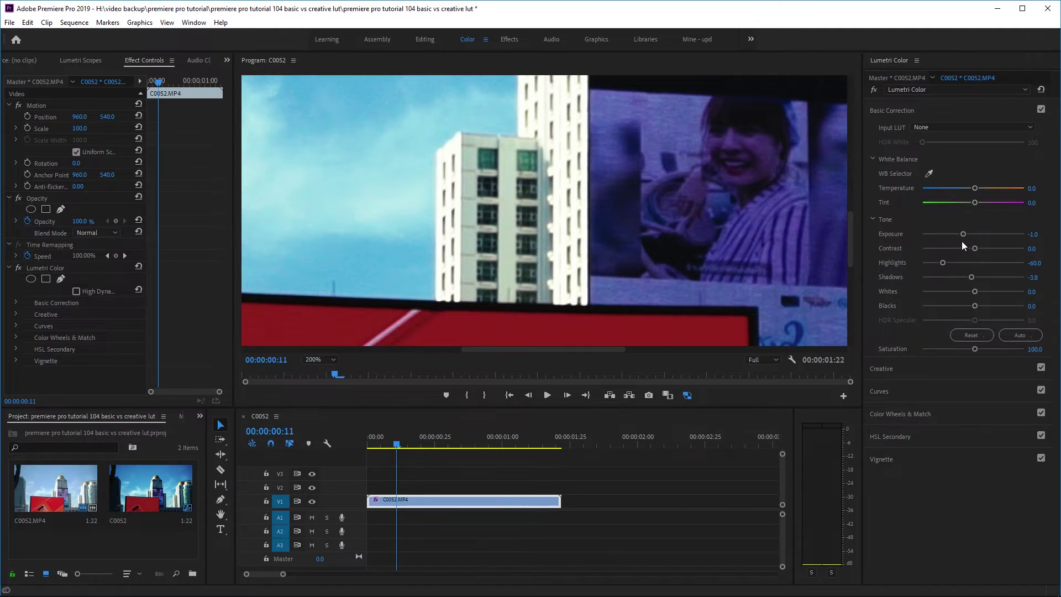
- Check the applied Creative look and fine-tune the Basic Correction highlights to -56.8
click(895, 368)
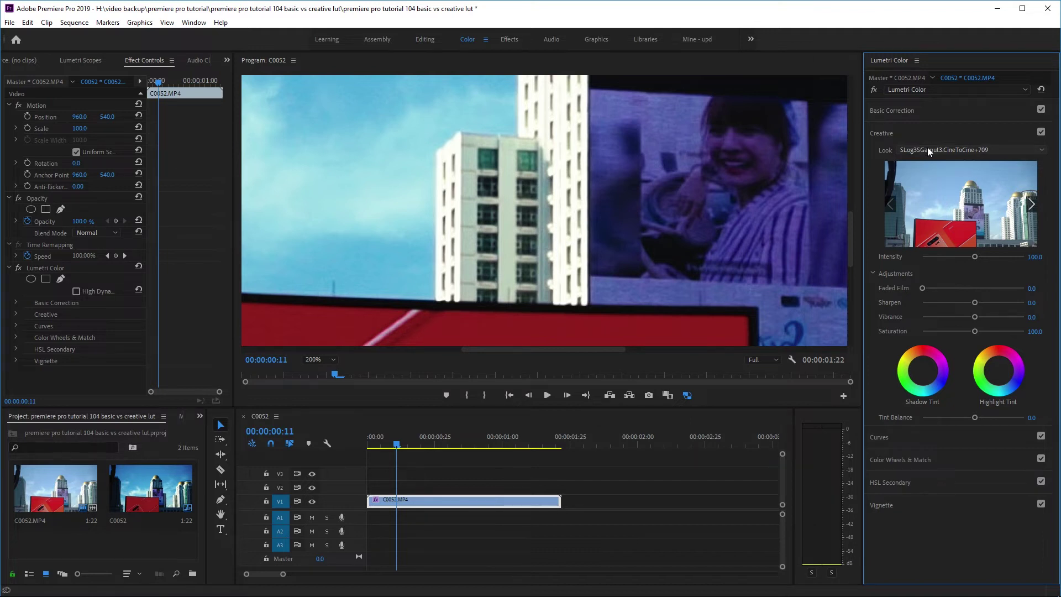
click(914, 110)
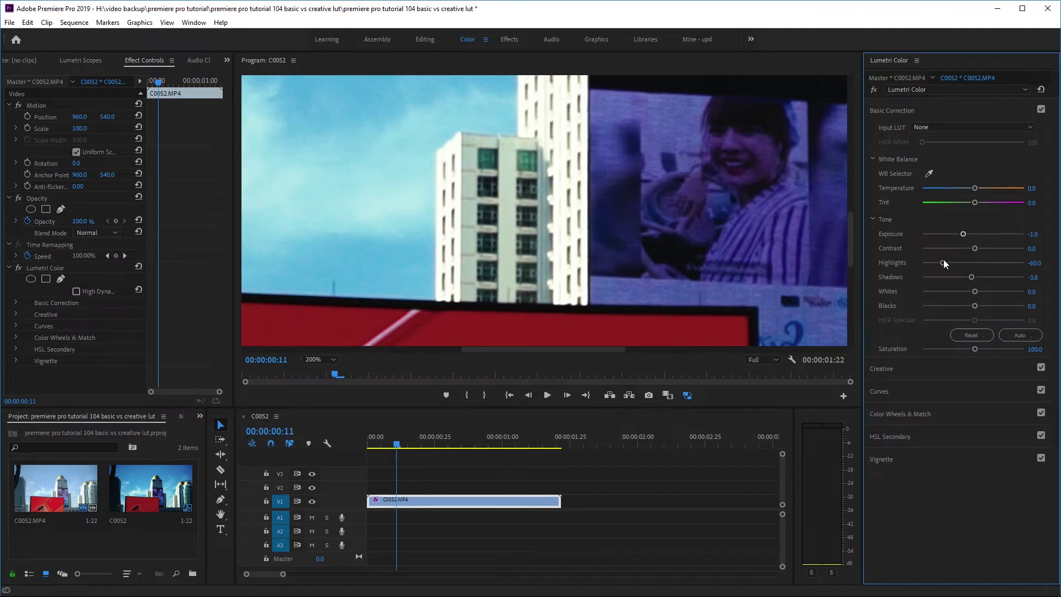
drag(943, 260, 944, 260)
- Review the Creative look setting and compare the image with the Creative section disabled and enabled
click(934, 367)
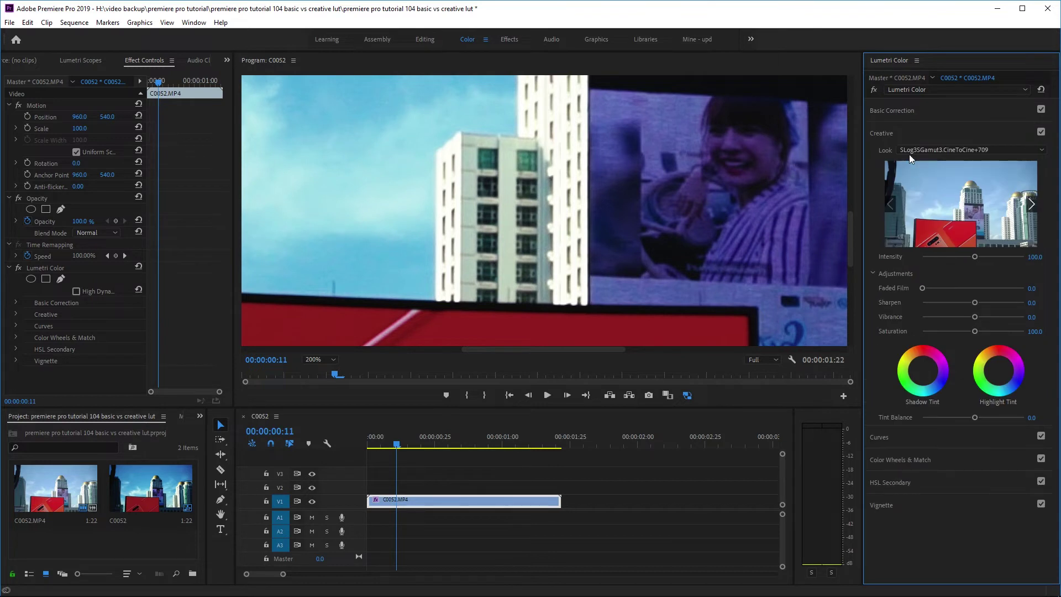
click(907, 135)
click(901, 109)
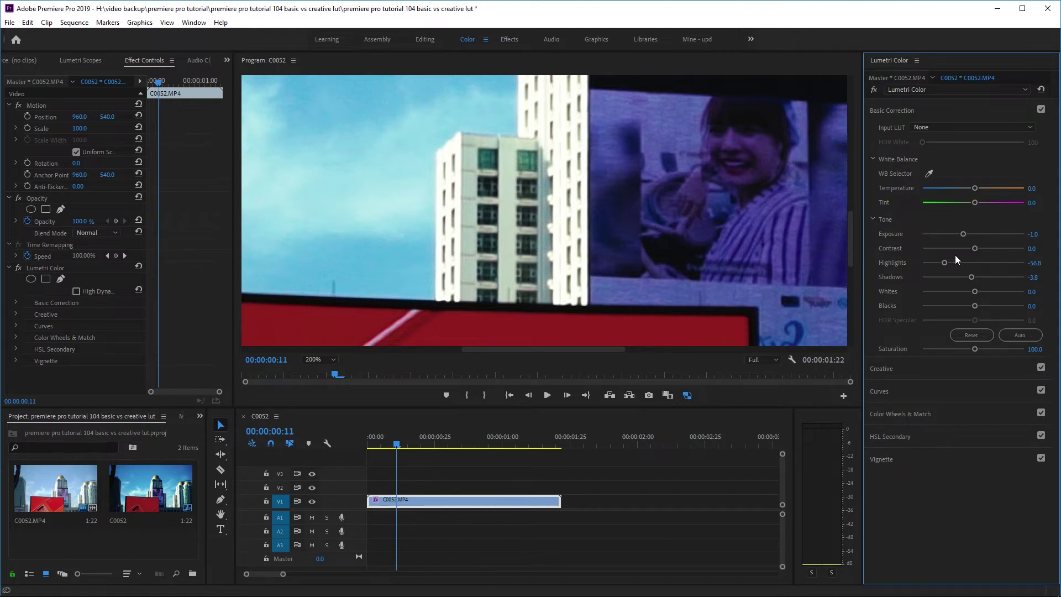
click(1041, 367)
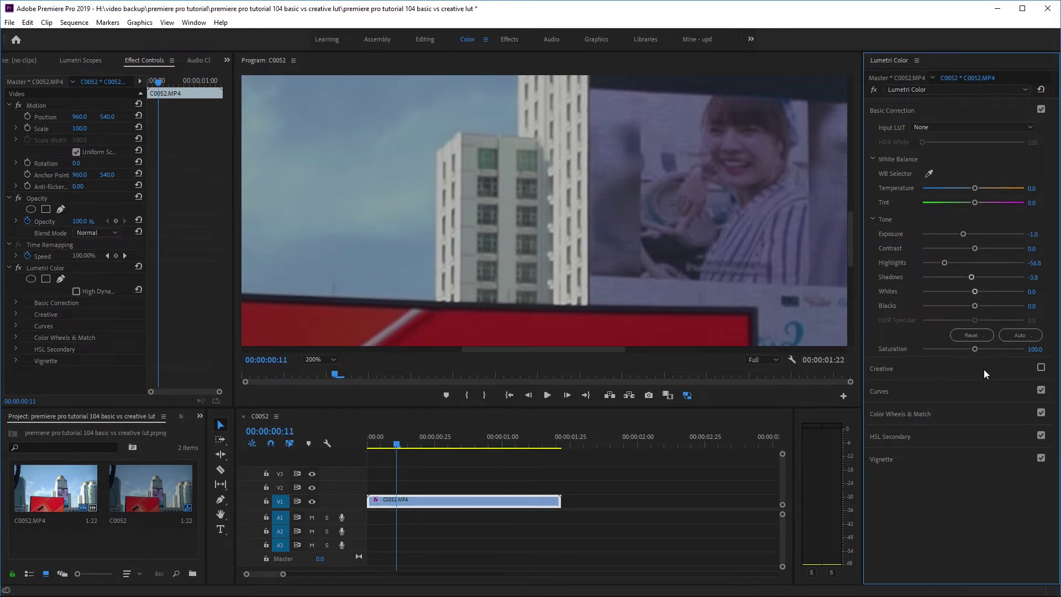
click(1040, 368)
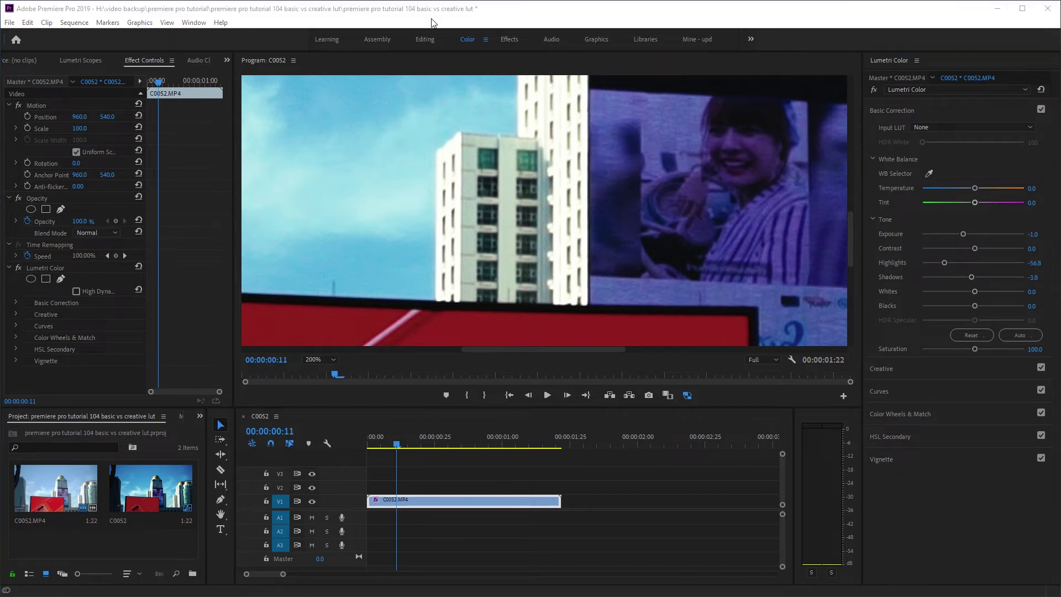
- Compare the Creative look with the Basic Correction settings and examine the available input LUT options
click(903, 368)
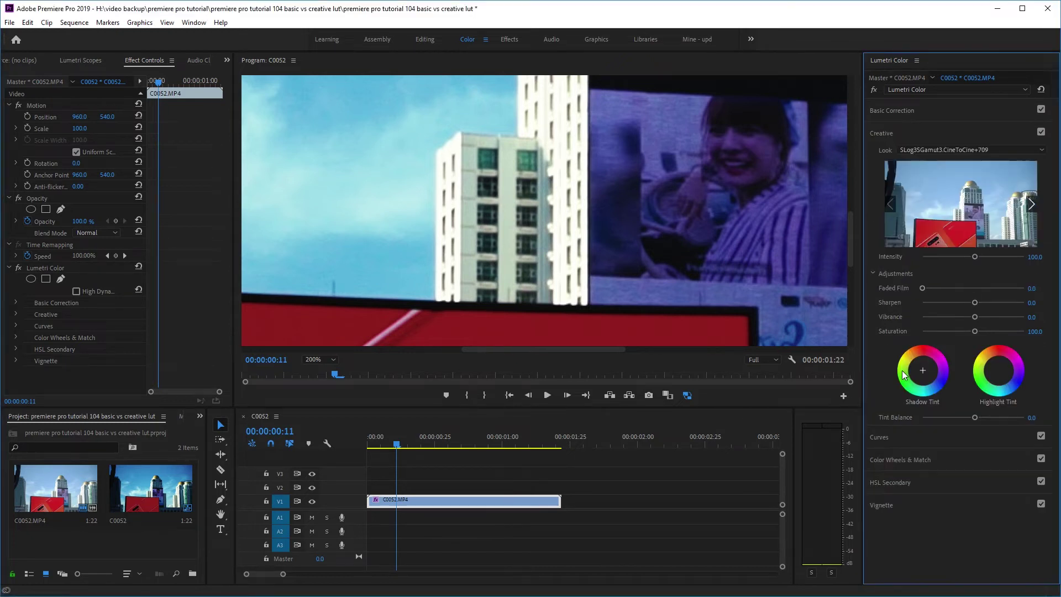
click(909, 111)
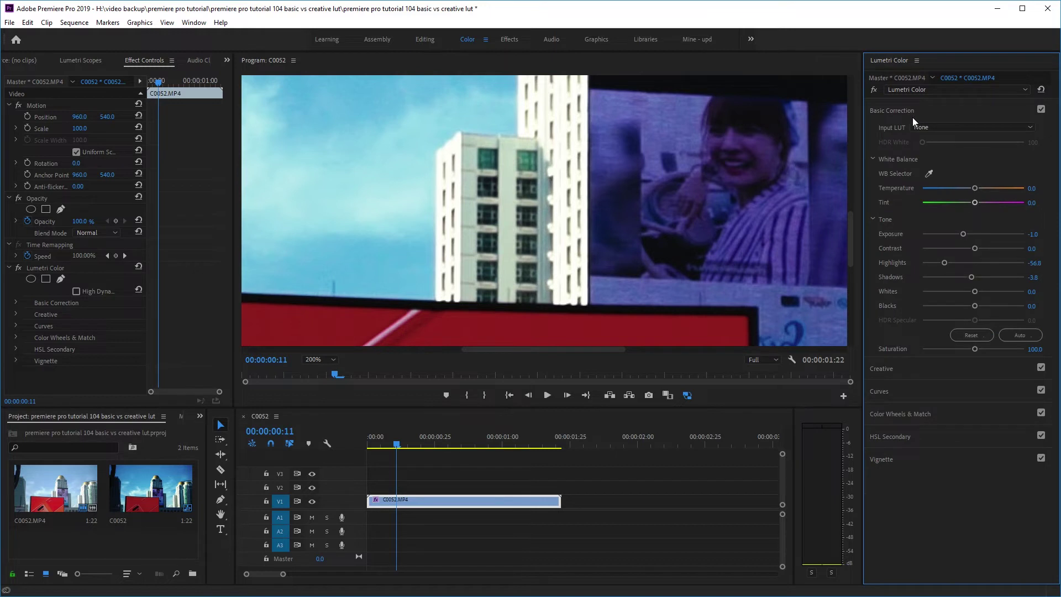
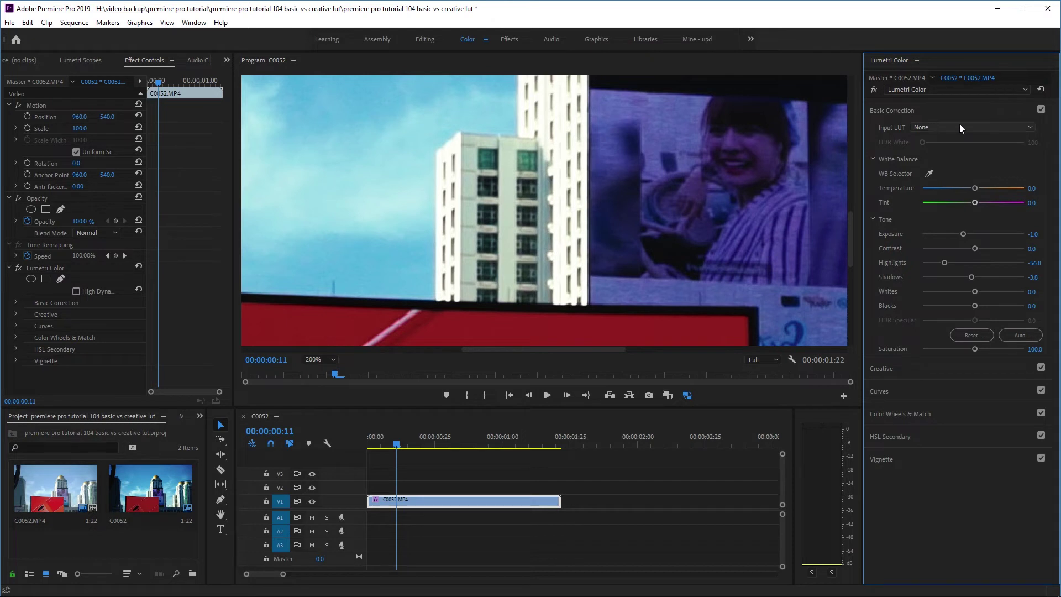
click(954, 126)
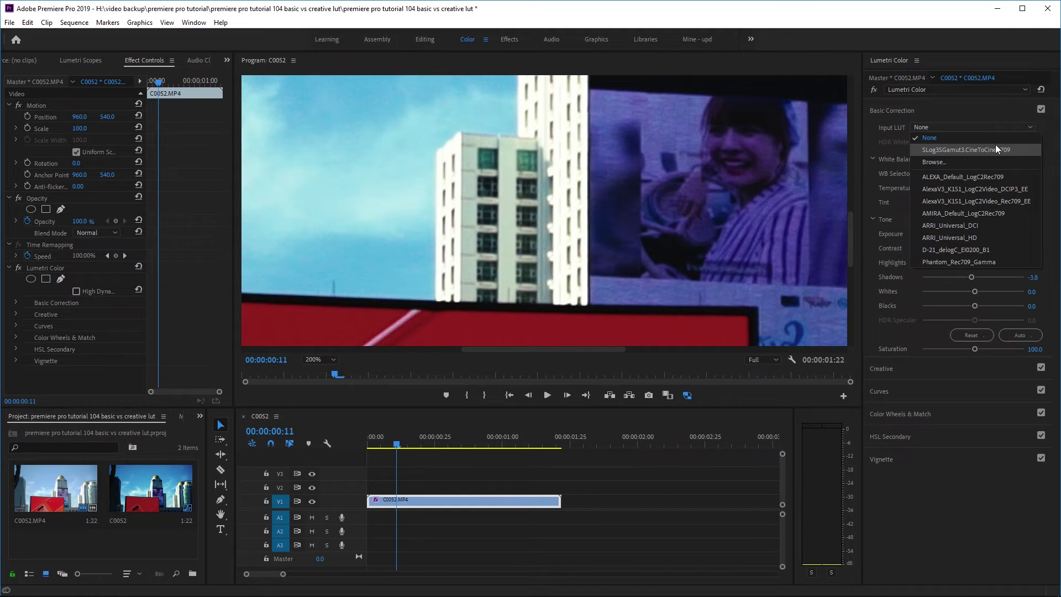
click(910, 366)
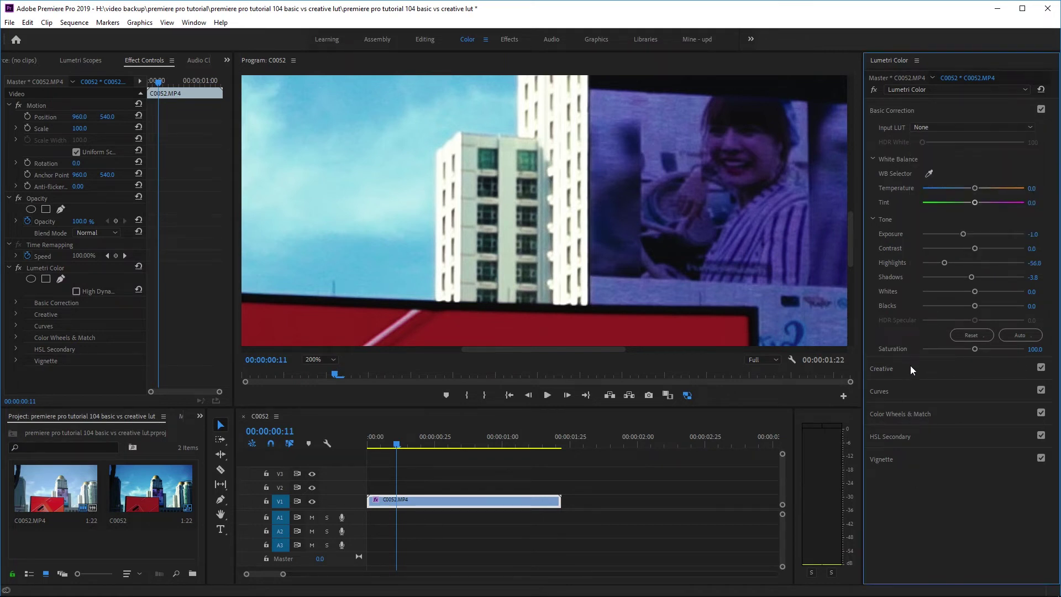
click(910, 366)
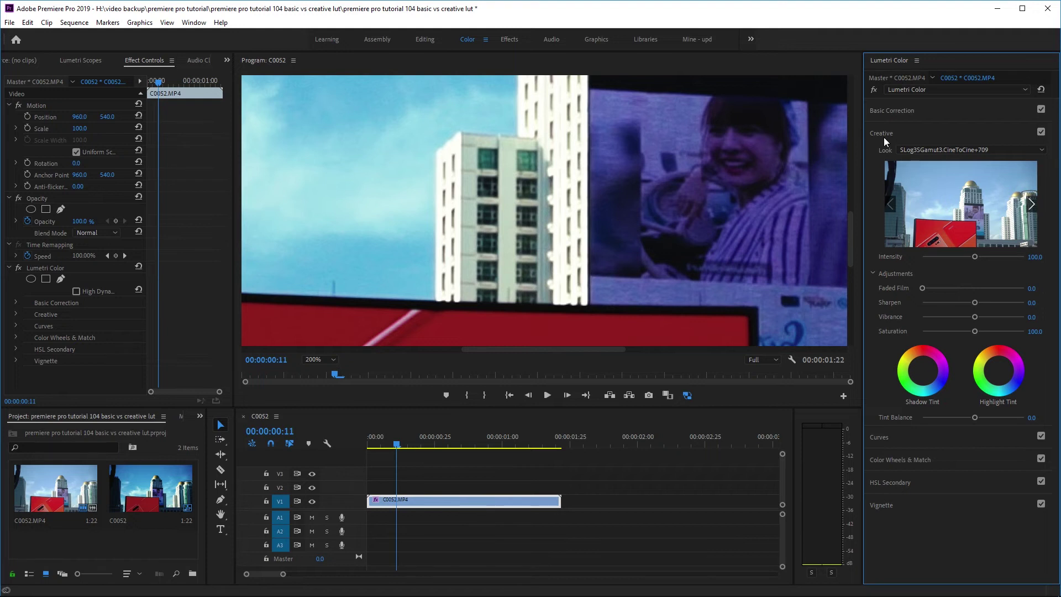
click(887, 112)
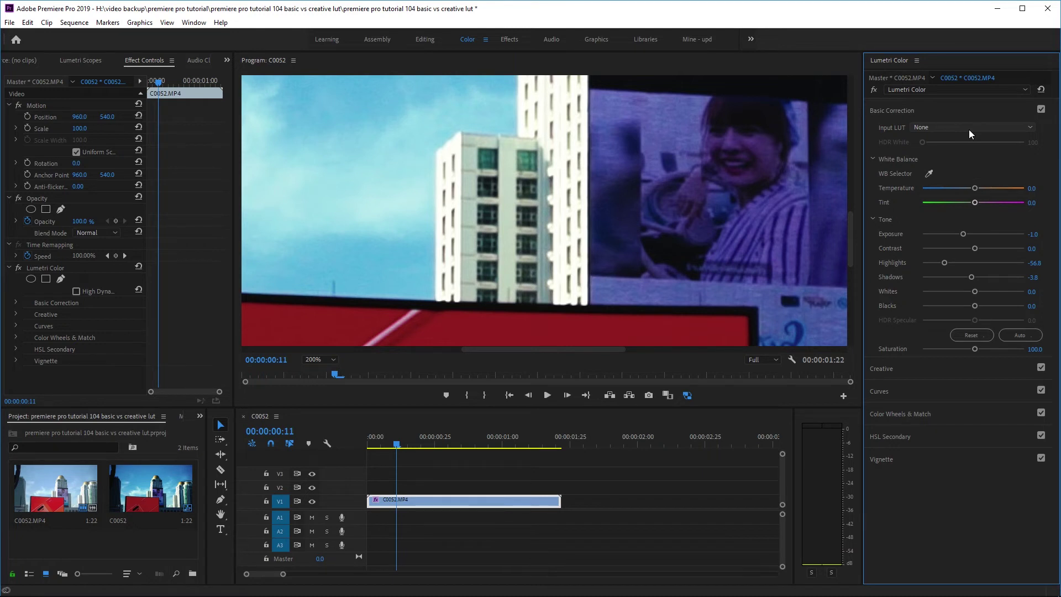
- Review the Creative look, the Basic Correction tone values and the Input LUT choices, and bring up the effects library
click(943, 360)
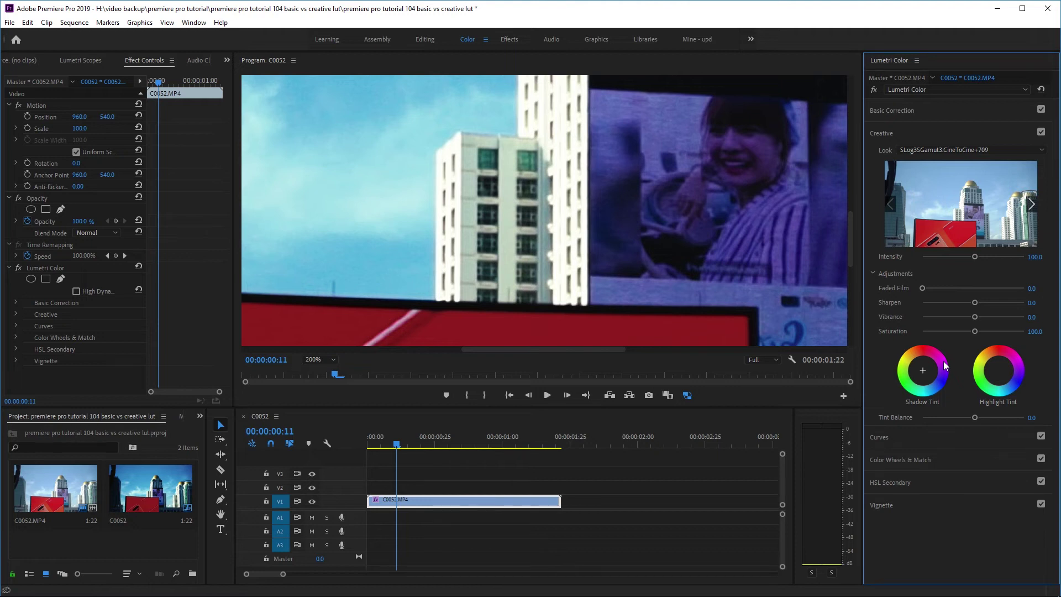
click(900, 113)
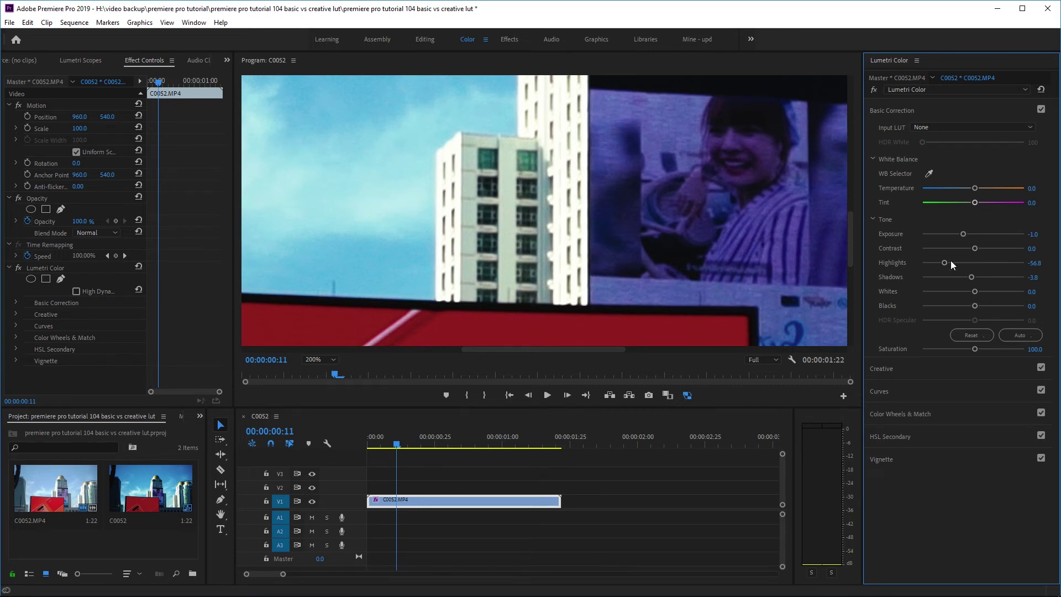
key(shift+7)
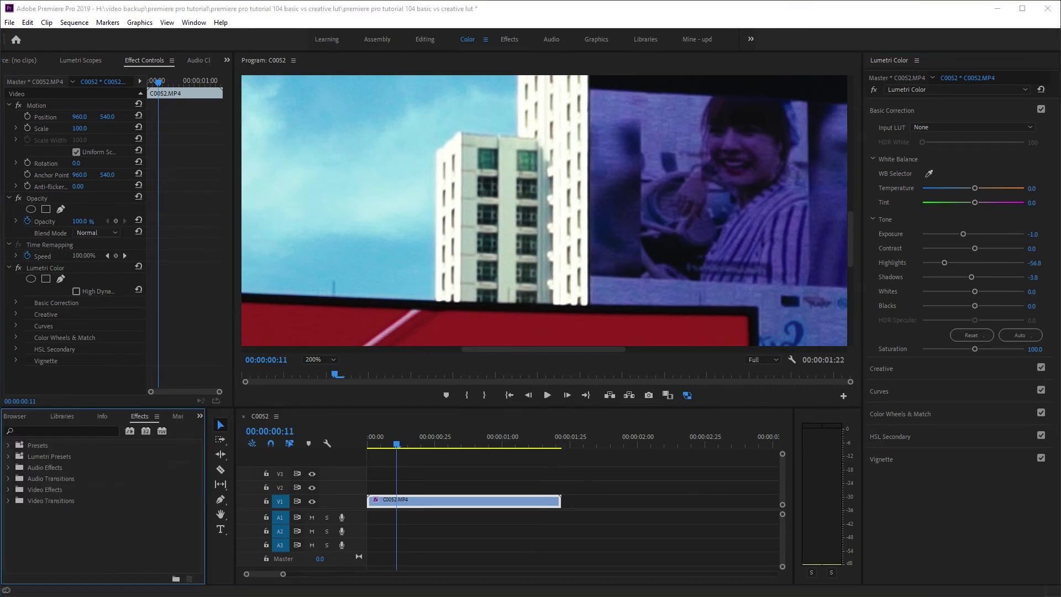
click(943, 126)
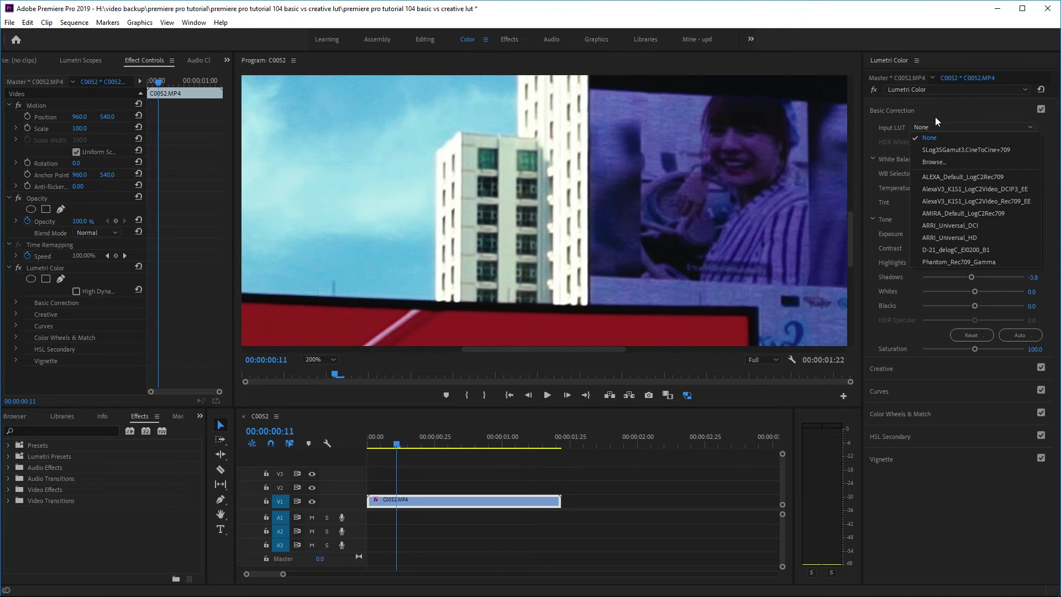
click(685, 20)
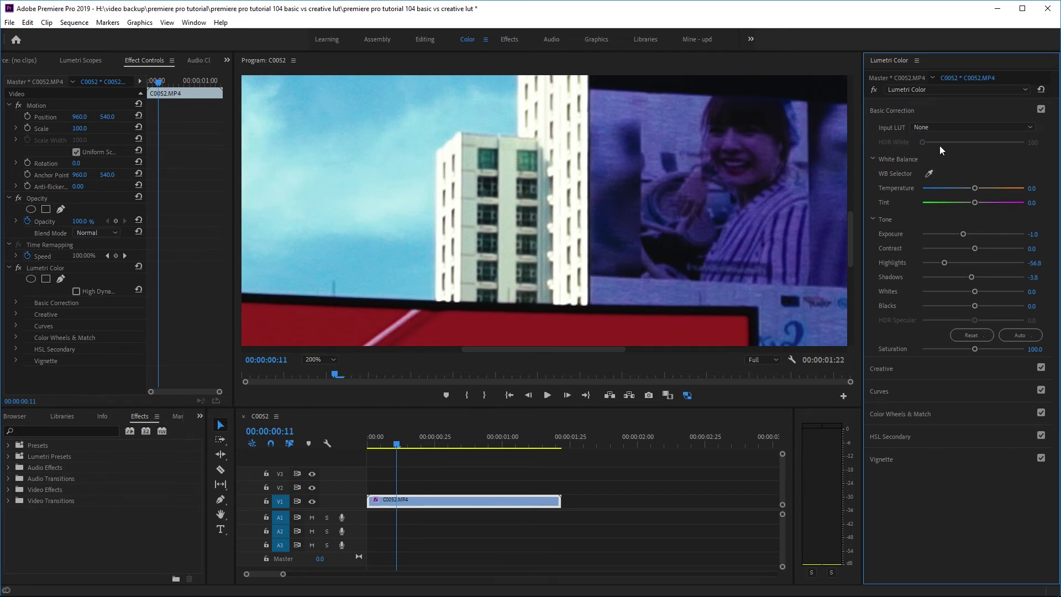
click(918, 366)
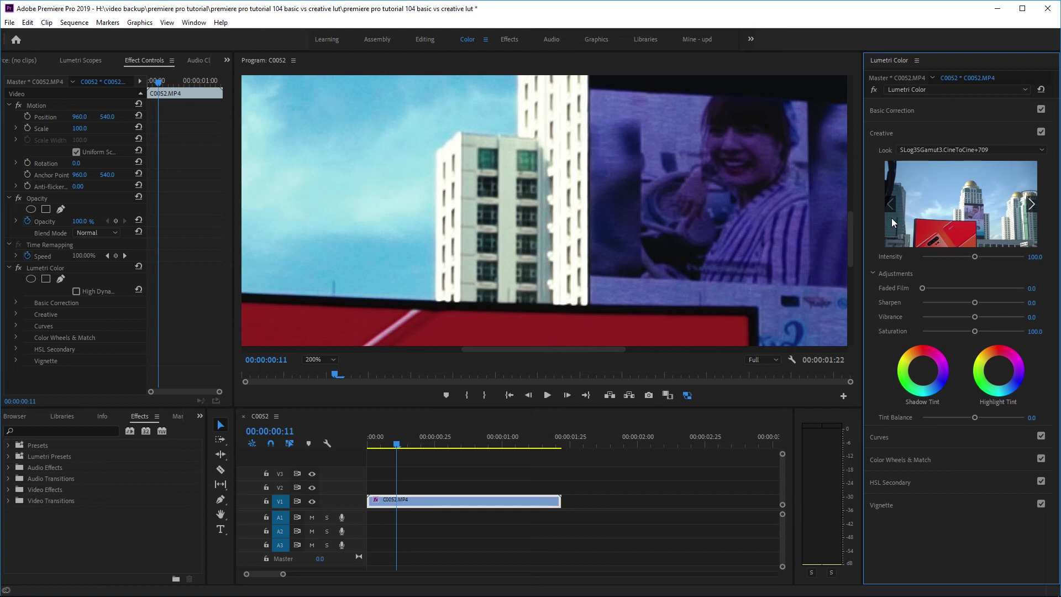
- Search the effects for "lumetri color" and add a second Lumetri Color effect to clip C0052.MP4 below the existing one
click(64, 430)
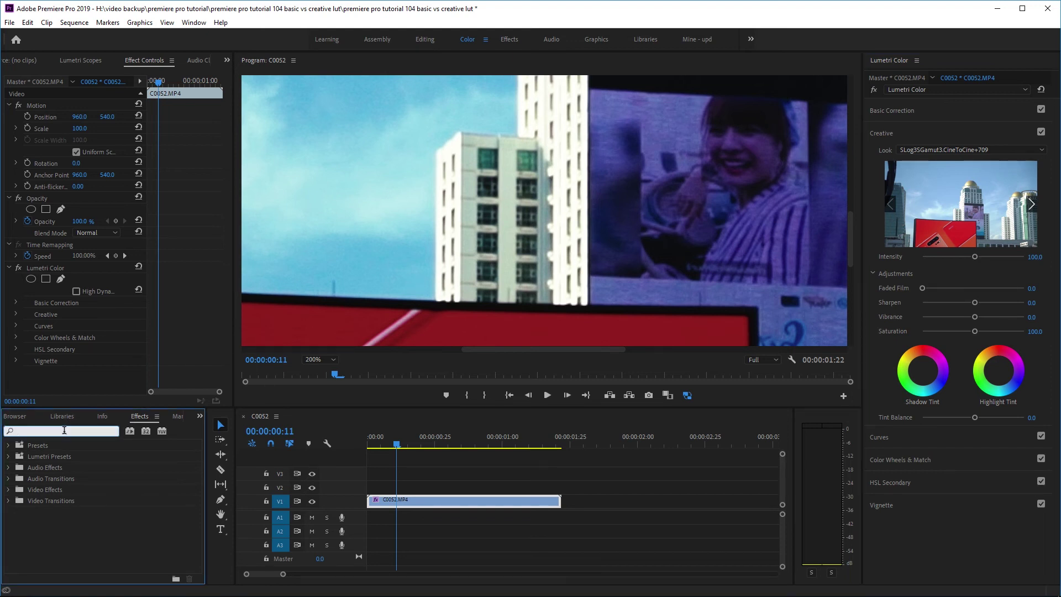
text(lumetri)
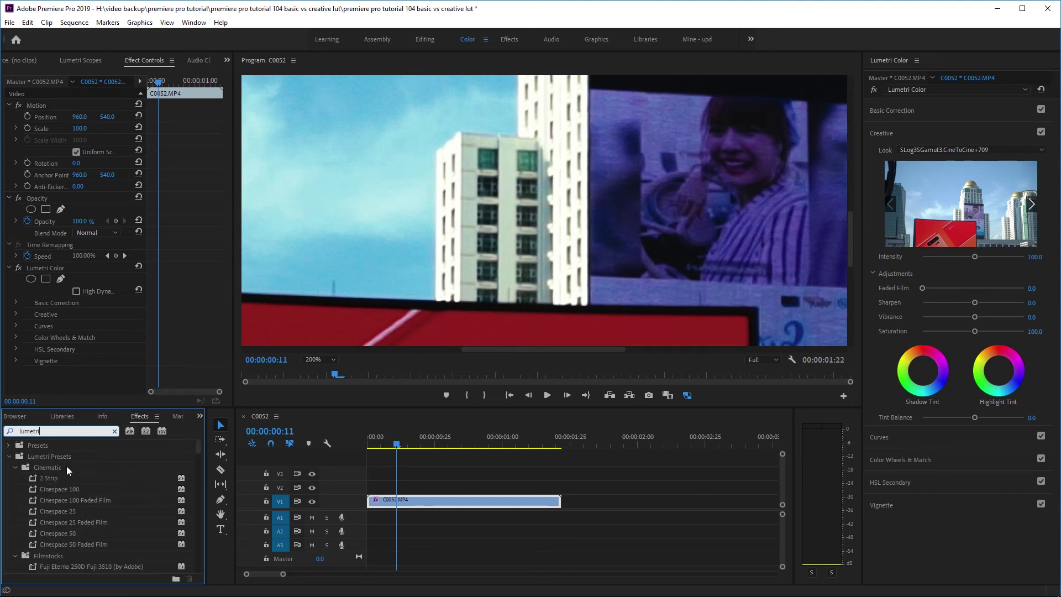
scroll(65, 461, down, 3)
text(ri color)
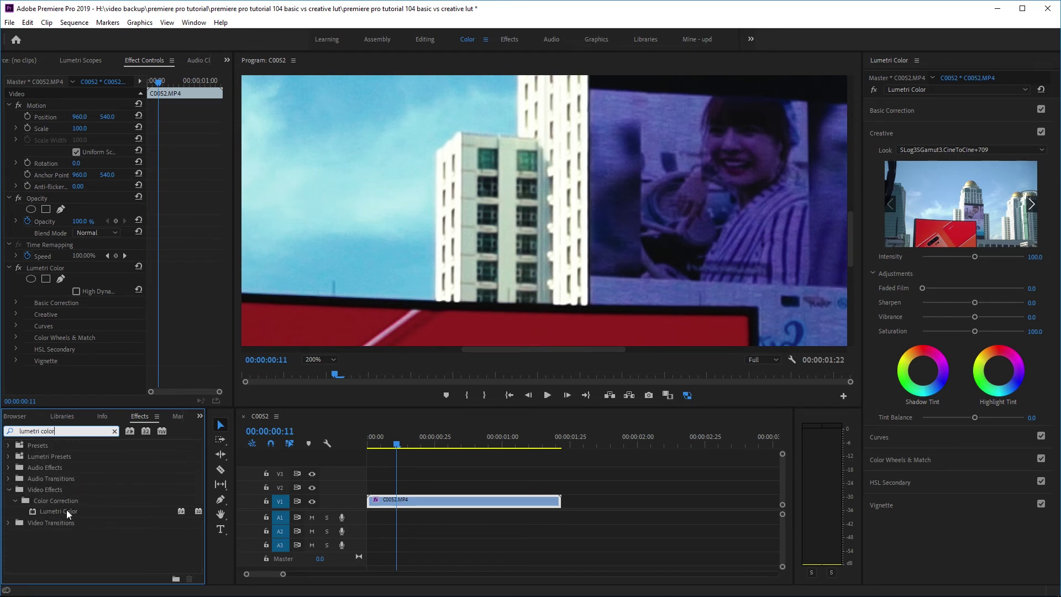
drag(66, 510, 51, 386)
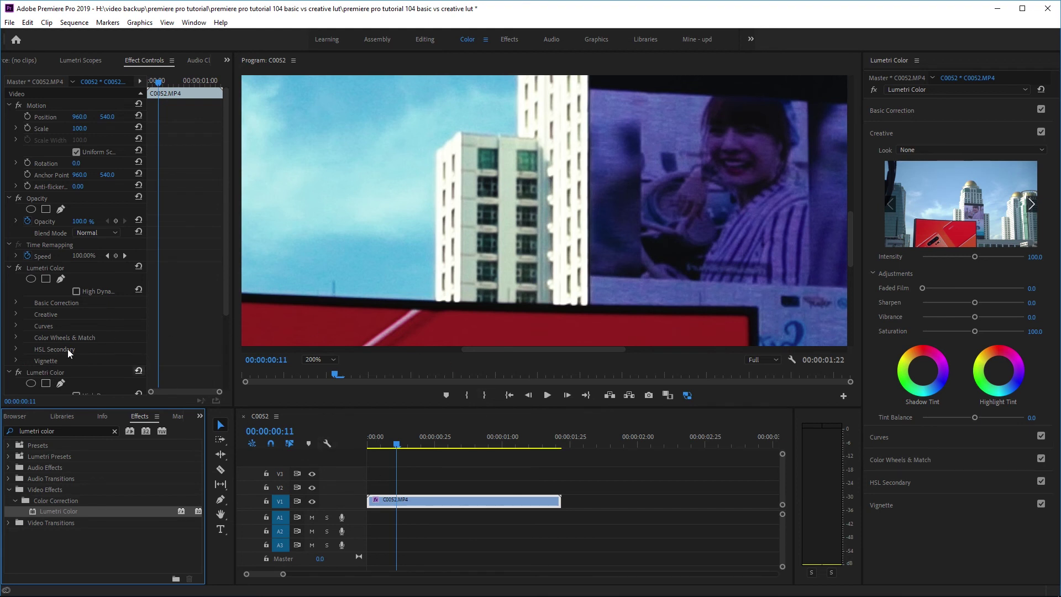
- Compare the positions of the two Lumetri Color effects in the clip's effect stack and select the second one
click(42, 373)
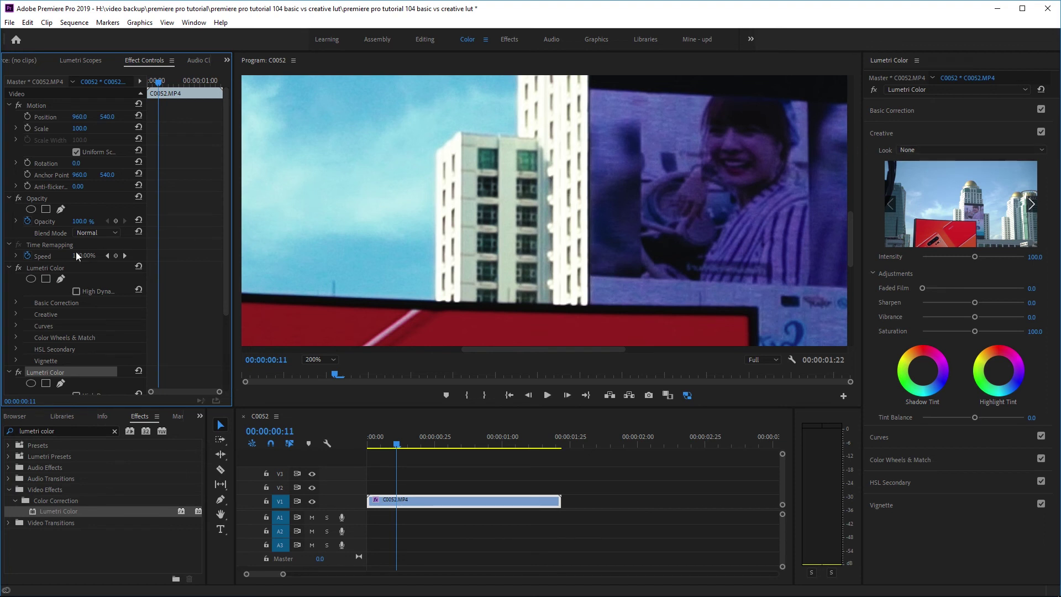
click(59, 263)
click(53, 371)
click(66, 268)
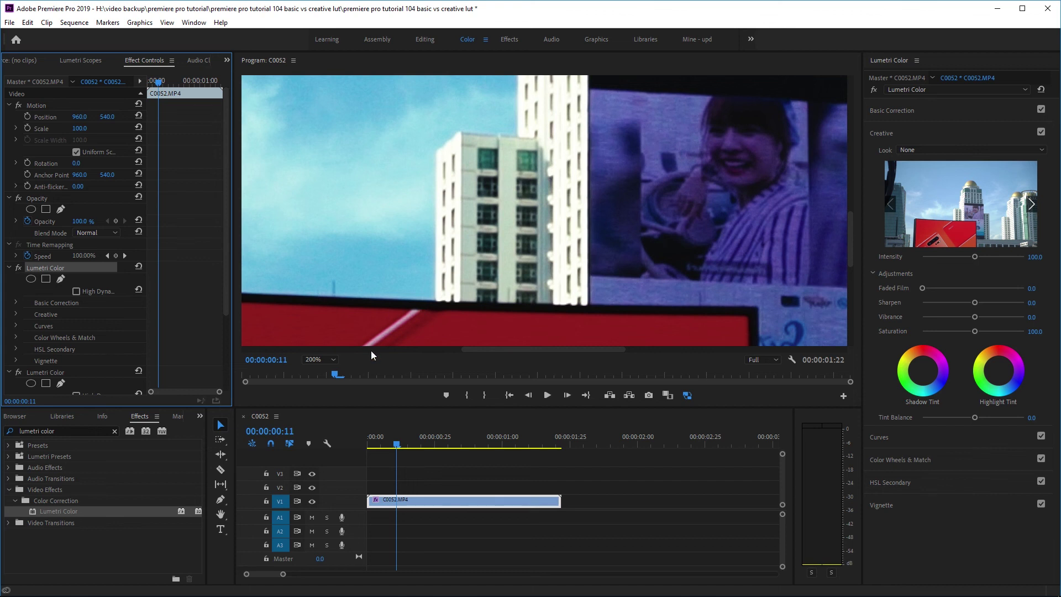
click(64, 370)
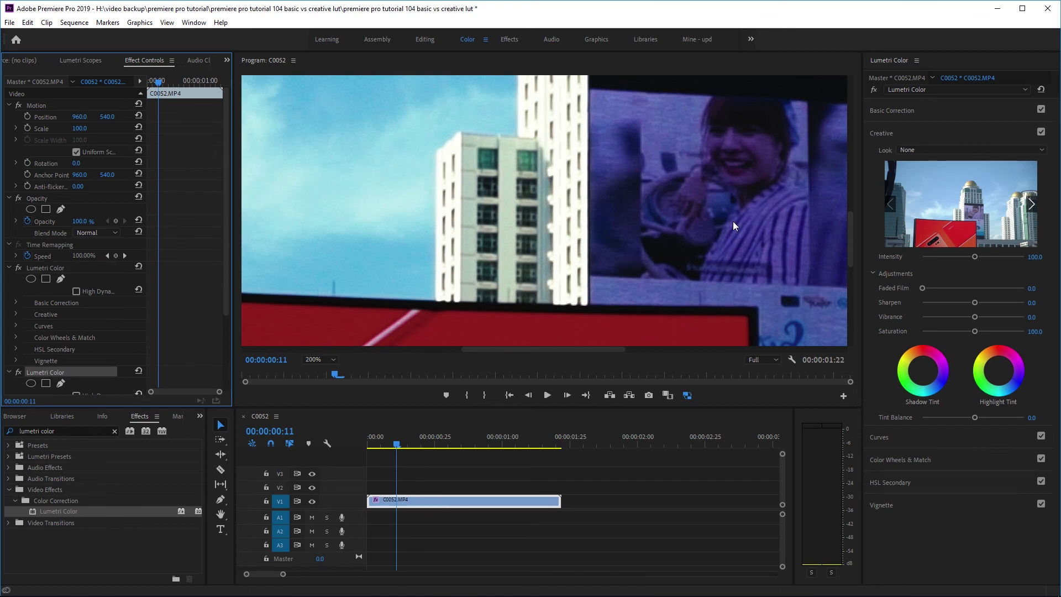
- Examine the Creative look and Basic Correction settings of the second Lumetri Color effect, and collapse its sections
click(920, 151)
click(917, 154)
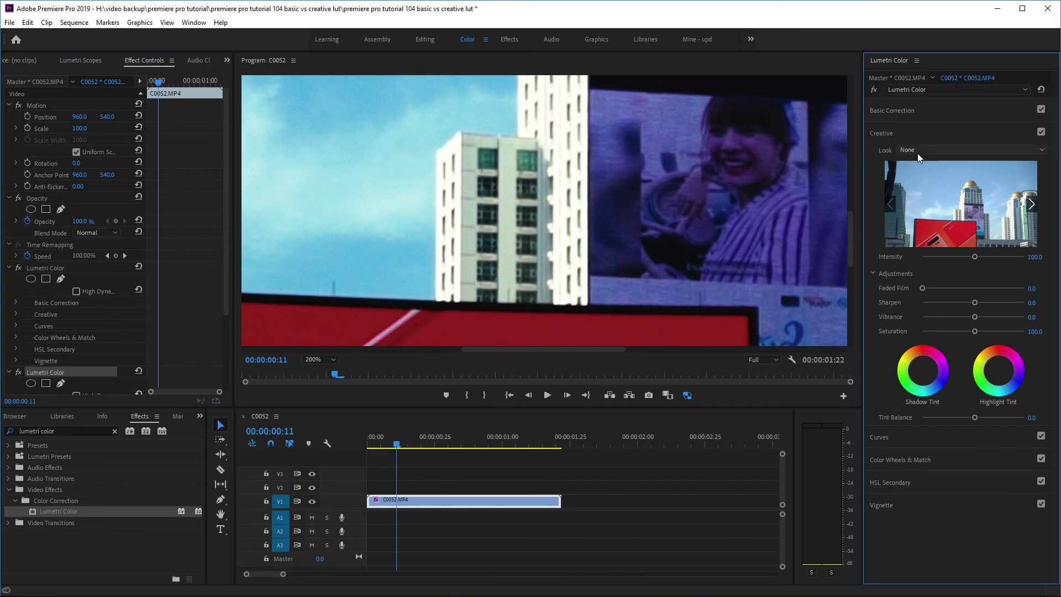
click(899, 111)
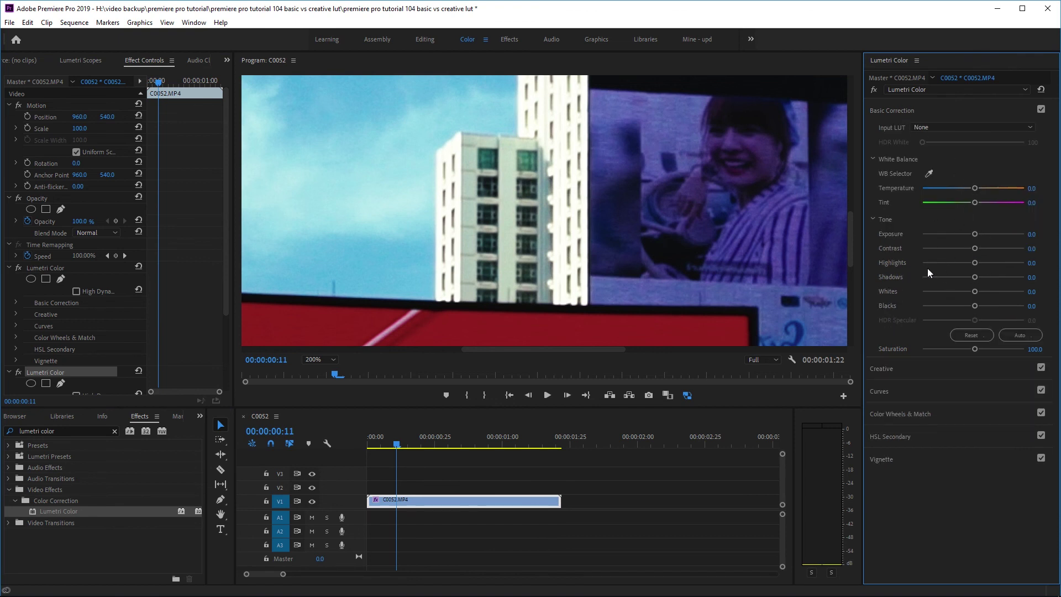
click(884, 368)
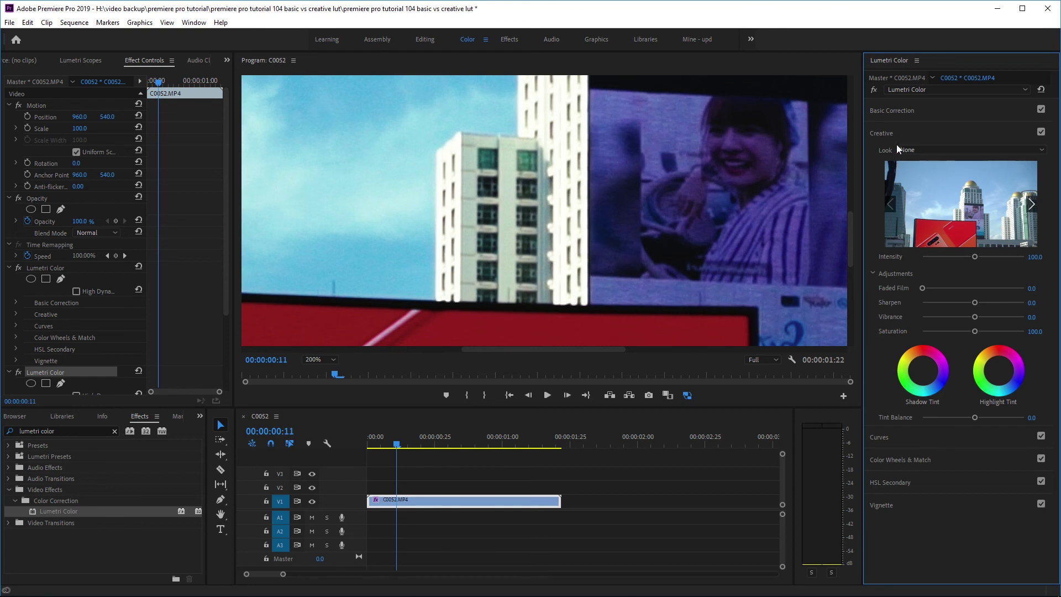
click(900, 118)
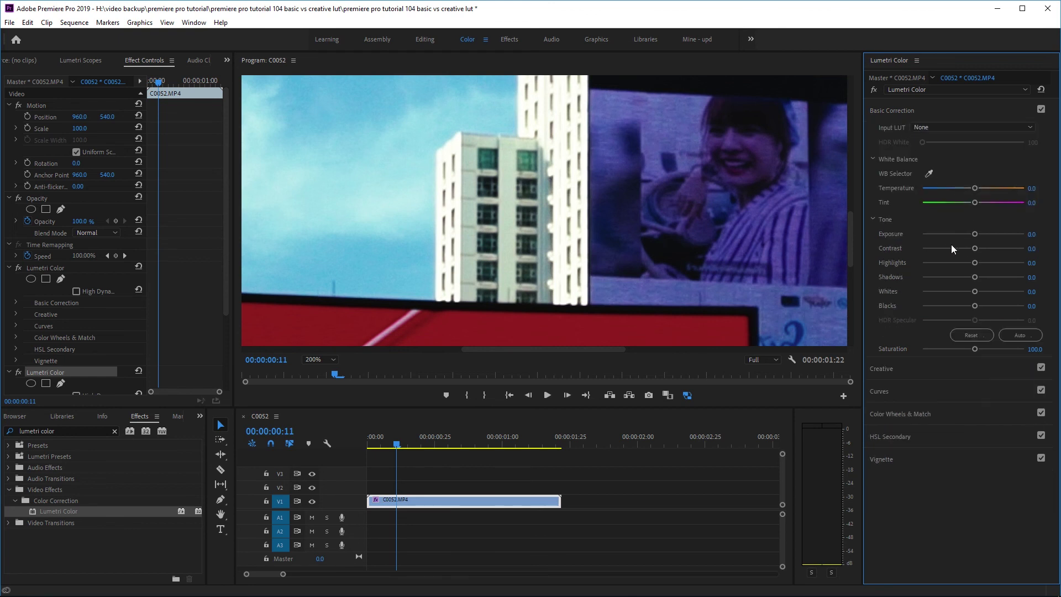
click(924, 373)
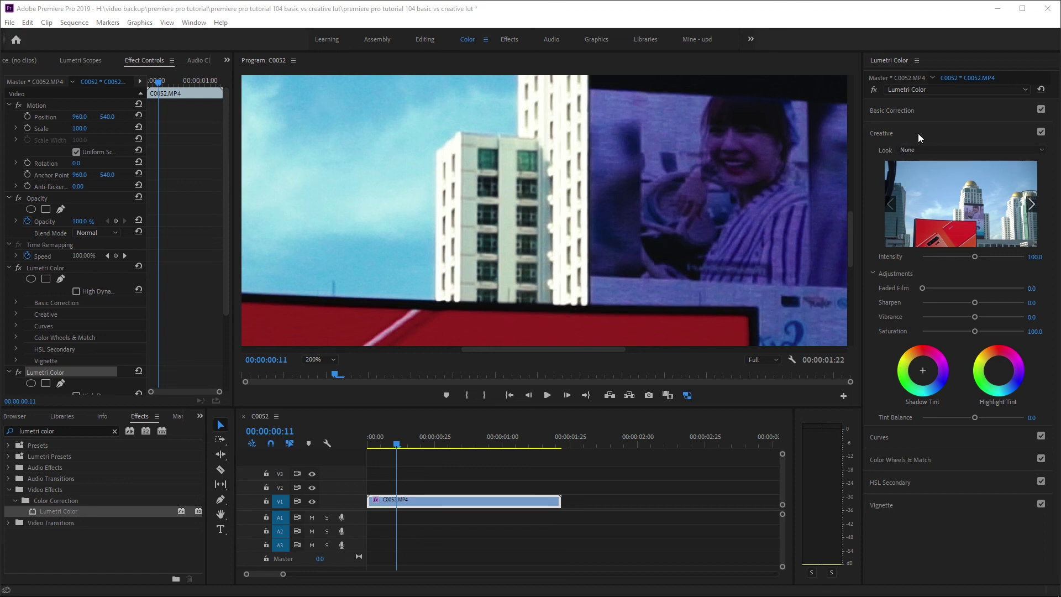
click(901, 110)
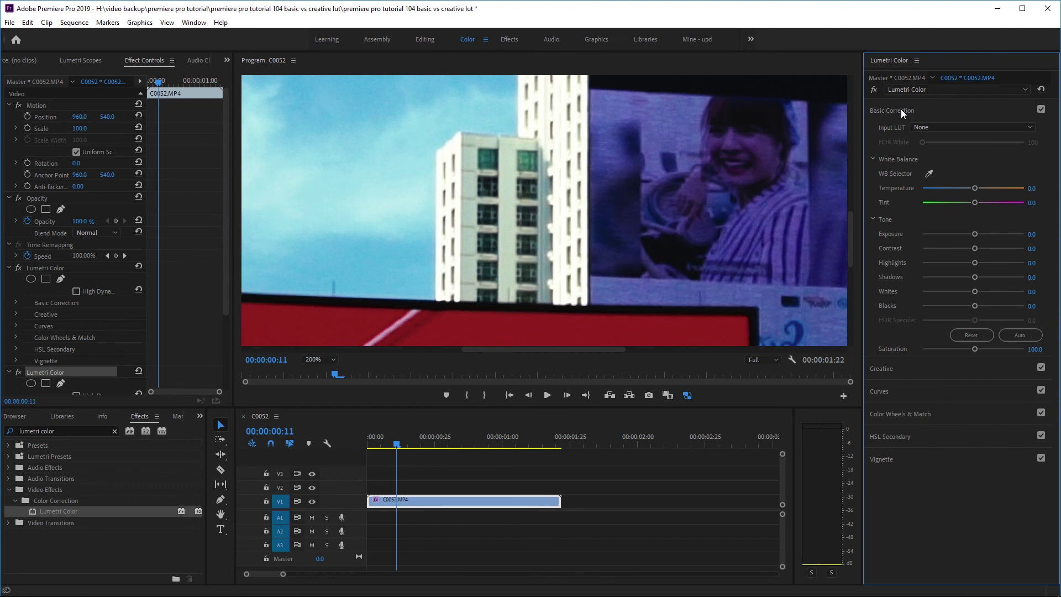
click(901, 109)
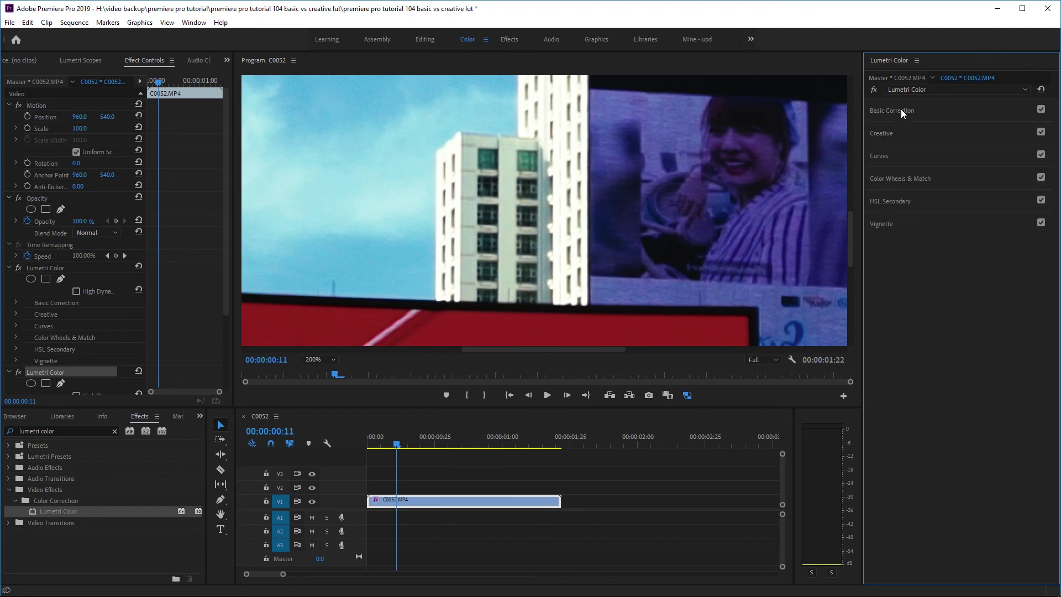